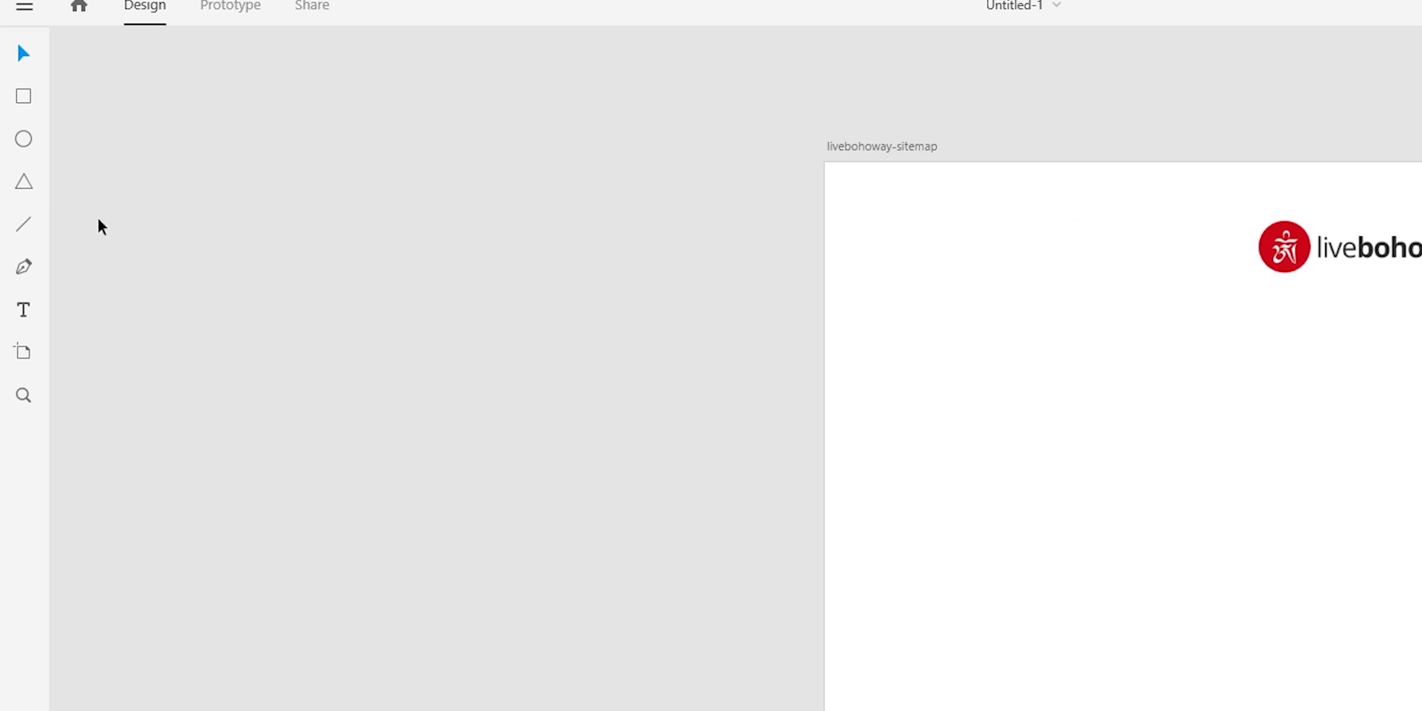
Add the page list, from homepage to Yoga Accessories, as a text block beside the artboard and left-align it
key("t")
left_click(209, 231)
type("homepage search Sign in Create an Account  Shop Now (Product List) Product Detailed  Add to cart Buy it now  Refund Policy Terms of Services Privacy Policy Contact Us Newsletter  Collections Meditation Essentials Yoga Accessories")
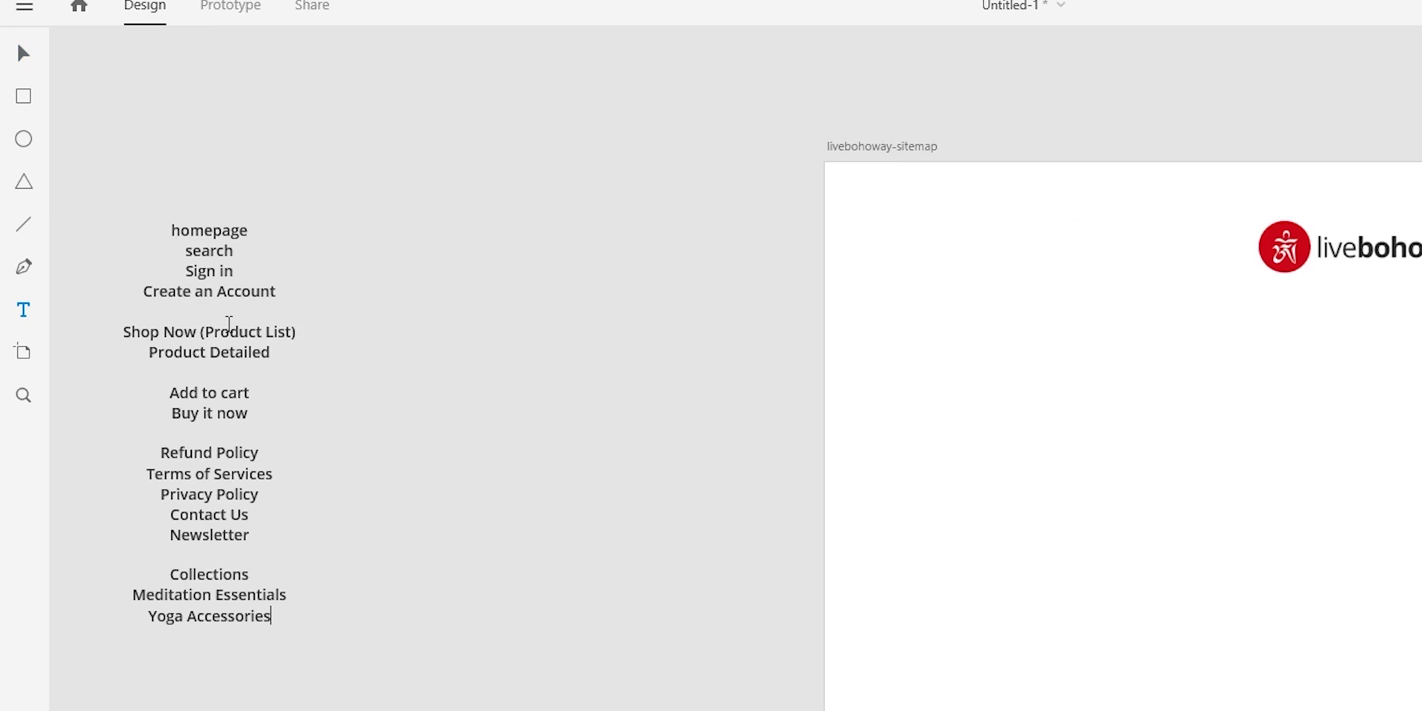
key("ctrl+a")
key("ctrl+shift+l")
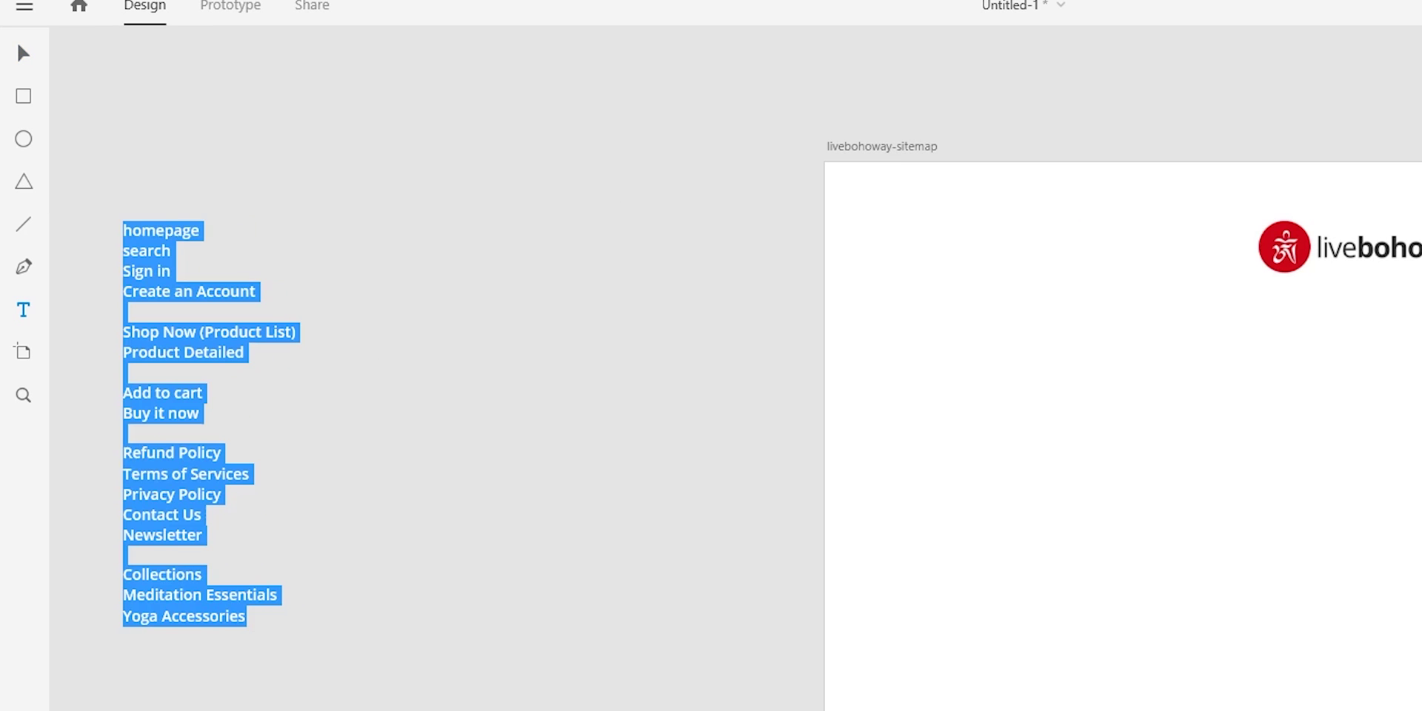
Move the page list closer to the livebohoway-sitemap artboard, just outside its edge
left_click(14, 59)
left_click(613, 303)
left_click_drag(274, 331, 763, 424)
left_click_drag(657, 286, 379, 228)
left_click(793, 375)
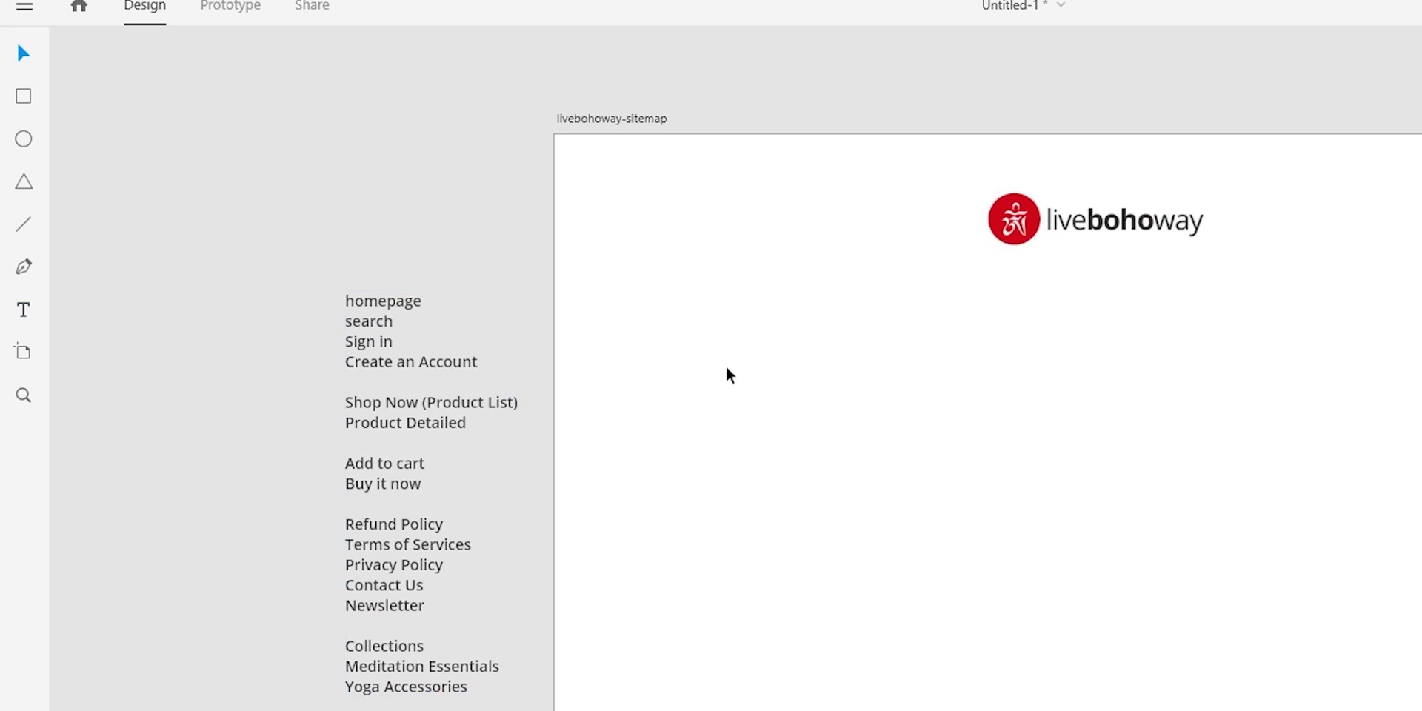
Duplicate the page list onto the artboard below the logo and delete every line after homepage in the copy
left_click_drag(409, 371, 1001, 452, "alt")
double_click(999, 446)
left_click(990, 442)
left_click_drag(1012, 383, 784, 382)
left_click_drag(985, 707, 710, 411)
key("BackSpace")
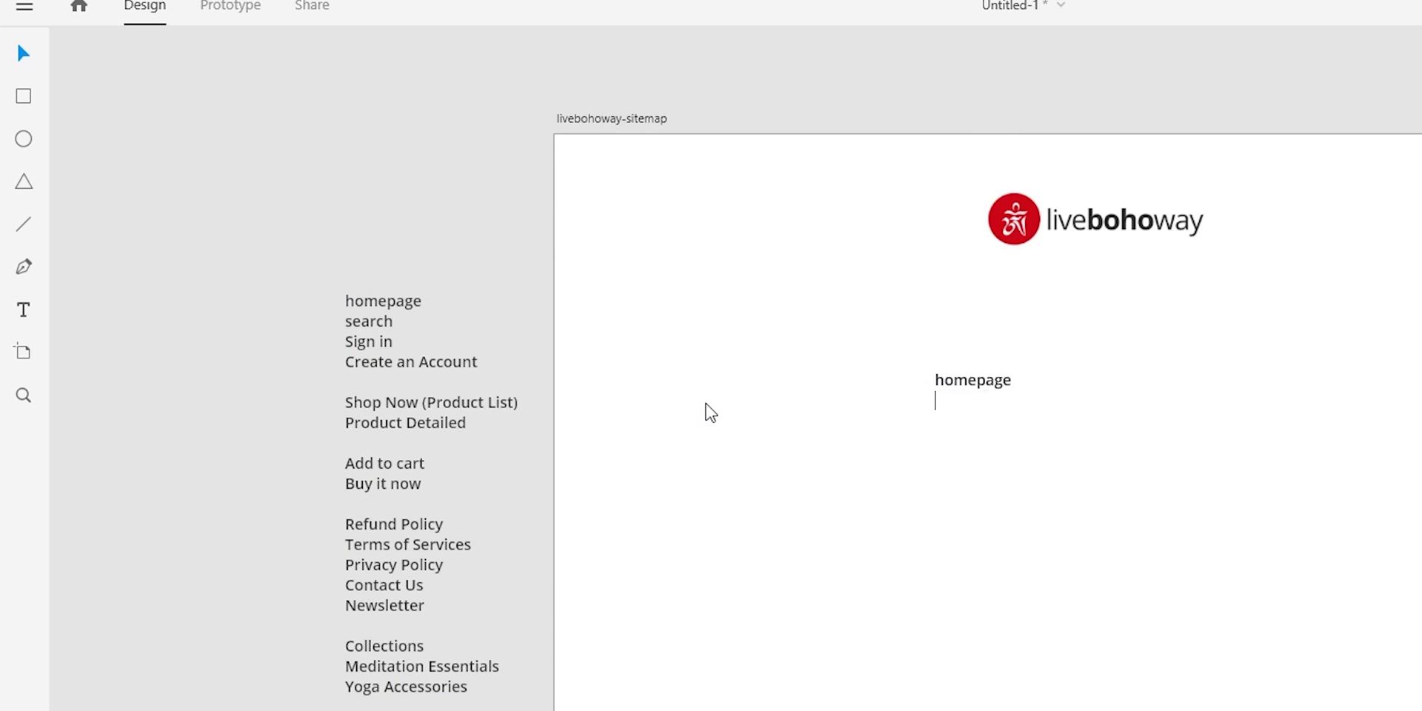
Replace the copied homepage text with MAIN and place the label below the logo
key("ctrl+a")
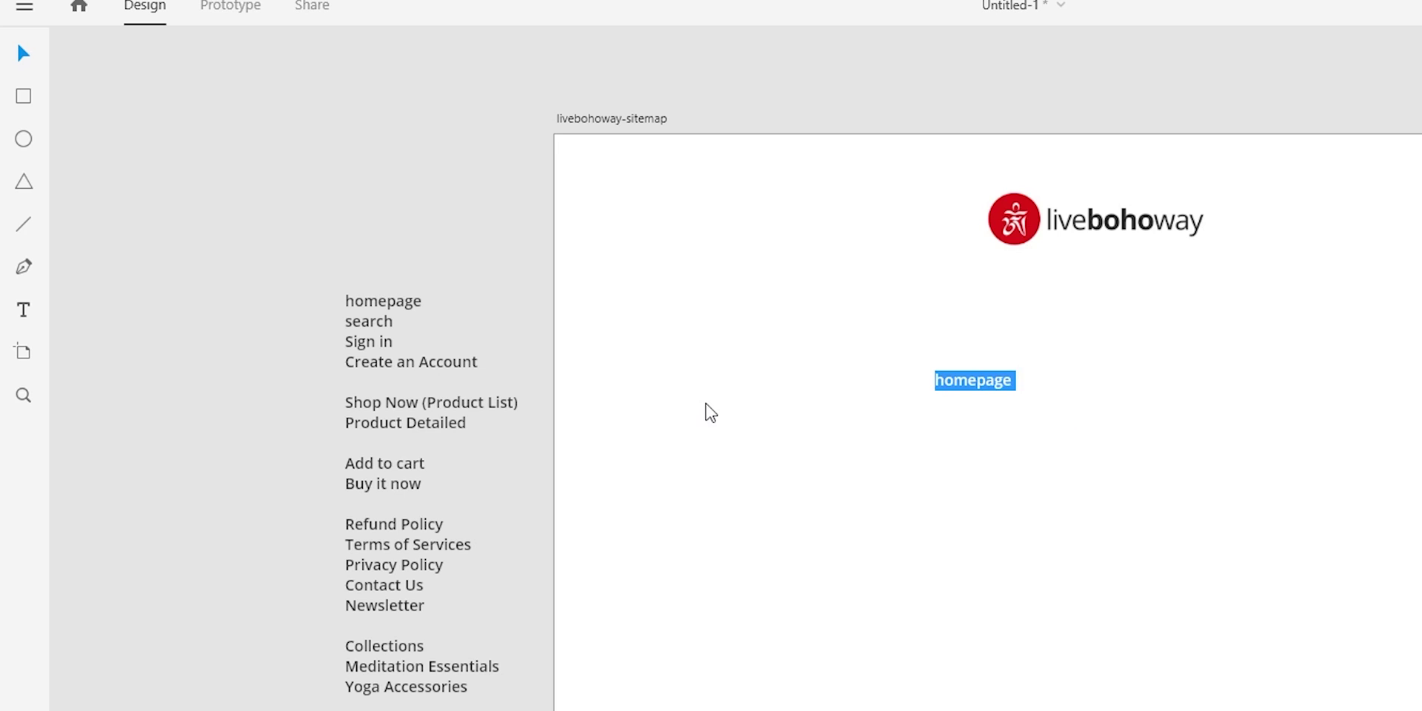
type("ma")
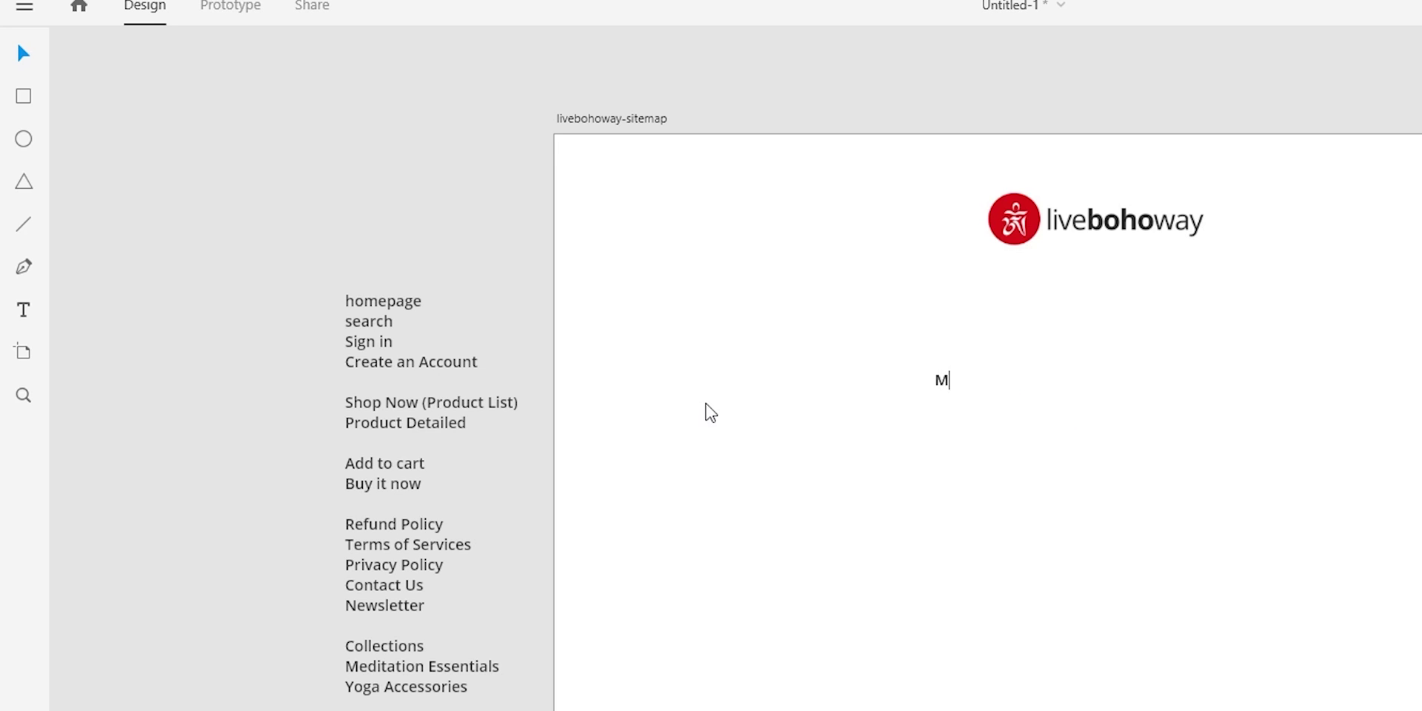
key("Escape")
left_click_drag(956, 382, 986, 352)
left_click(854, 364)
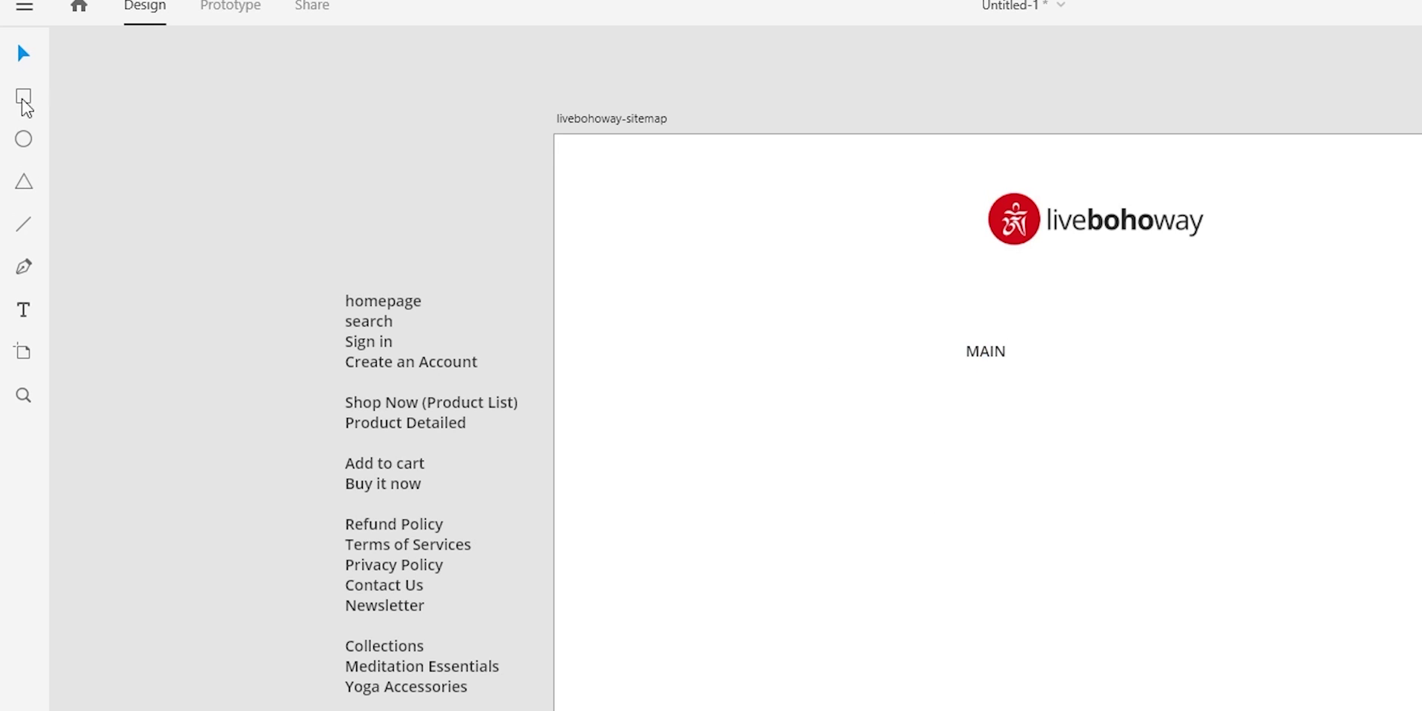
Draw a small horizontal rectangle on the artboard, directly beside the MAIN label
left_click(28, 101)
left_click_drag(825, 351, 958, 417)
left_click(972, 351)
left_click(922, 376)
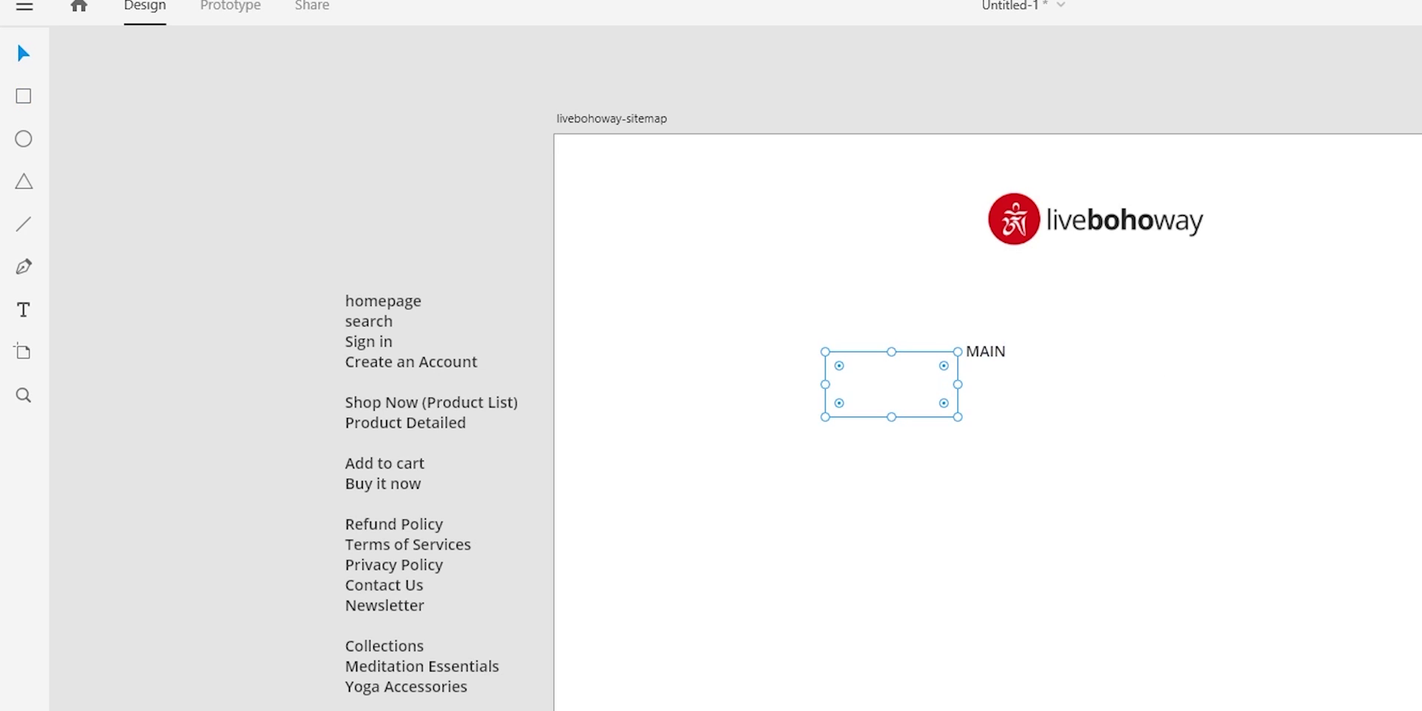
Give the rectangle beside the MAIN label slightly rounded corners and a thicker dark outline
key("Escape")
left_click(891, 385)
key("Escape")
left_click(891, 384)
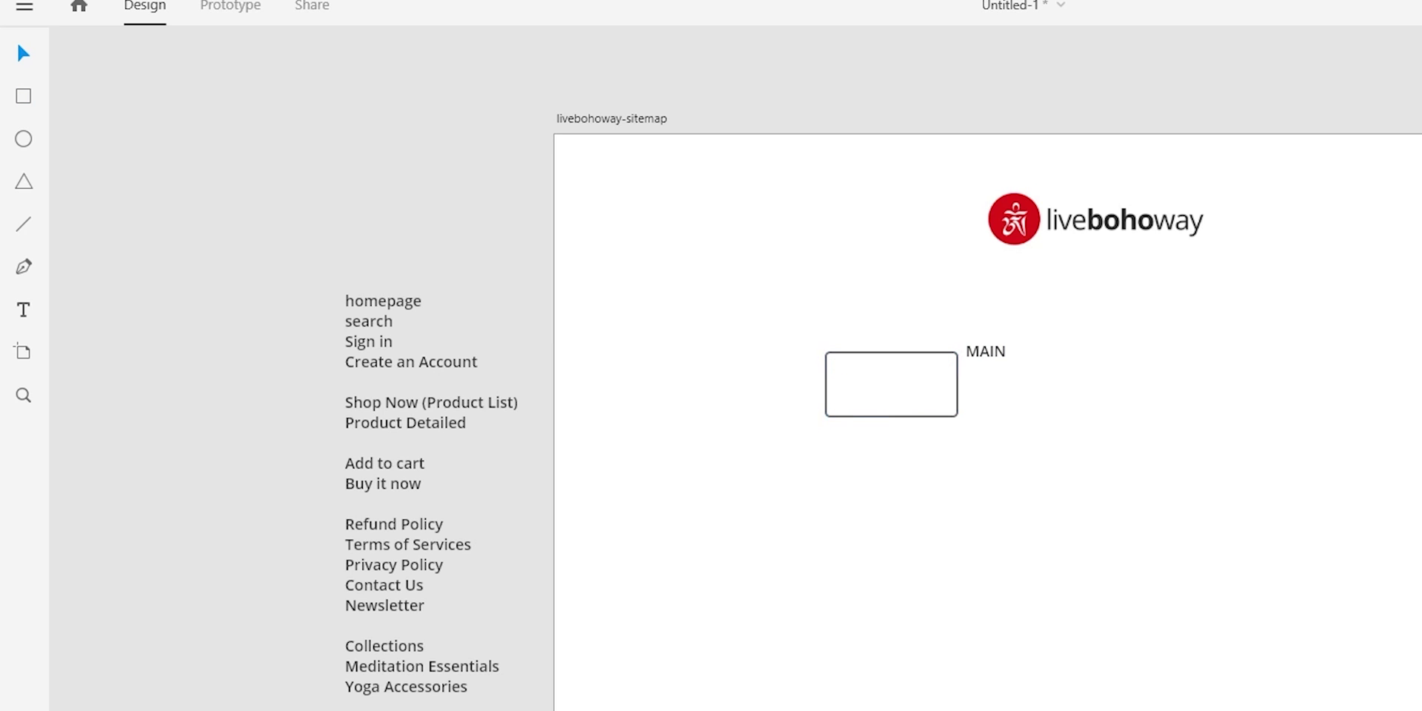
left_click(958, 415)
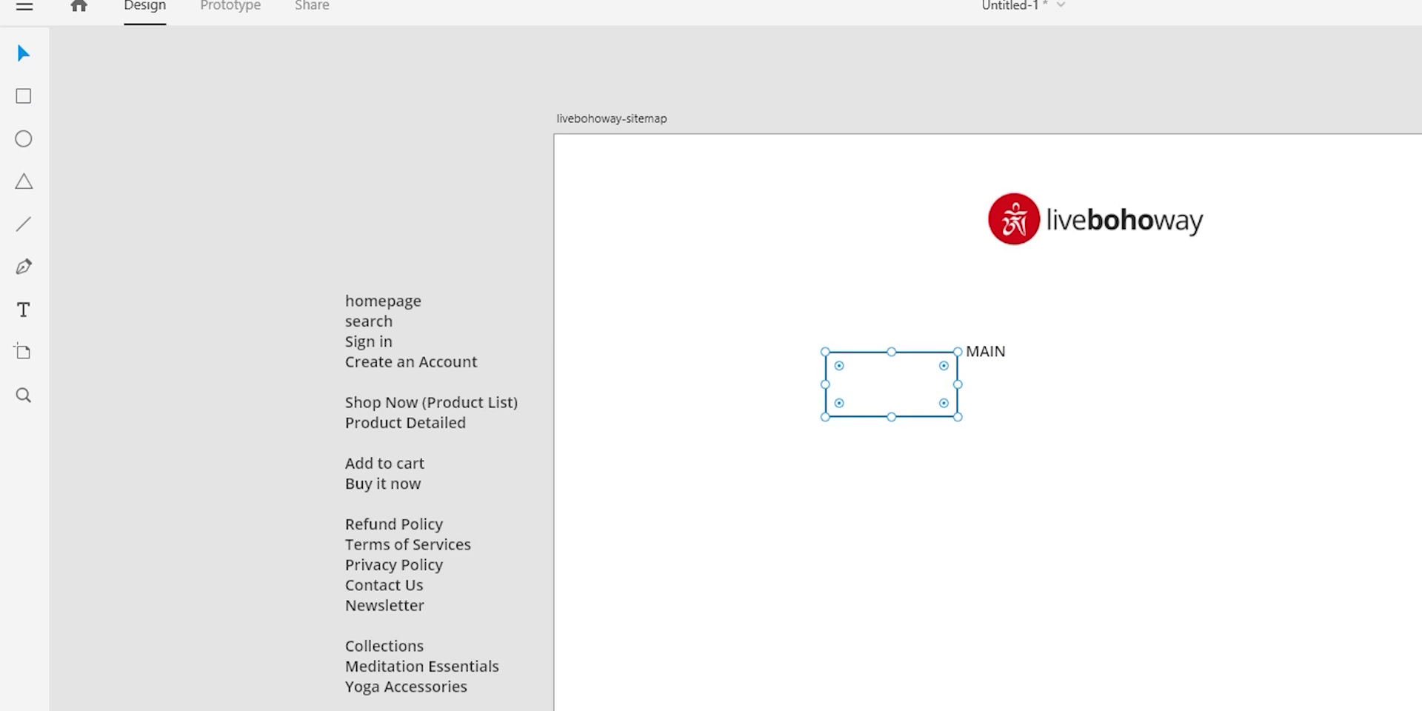
Move the MAIN label into the rounded rectangle and centre it within the box
left_click_drag(974, 351, 911, 385)
left_click_drag(1067, 480, 805, 311)
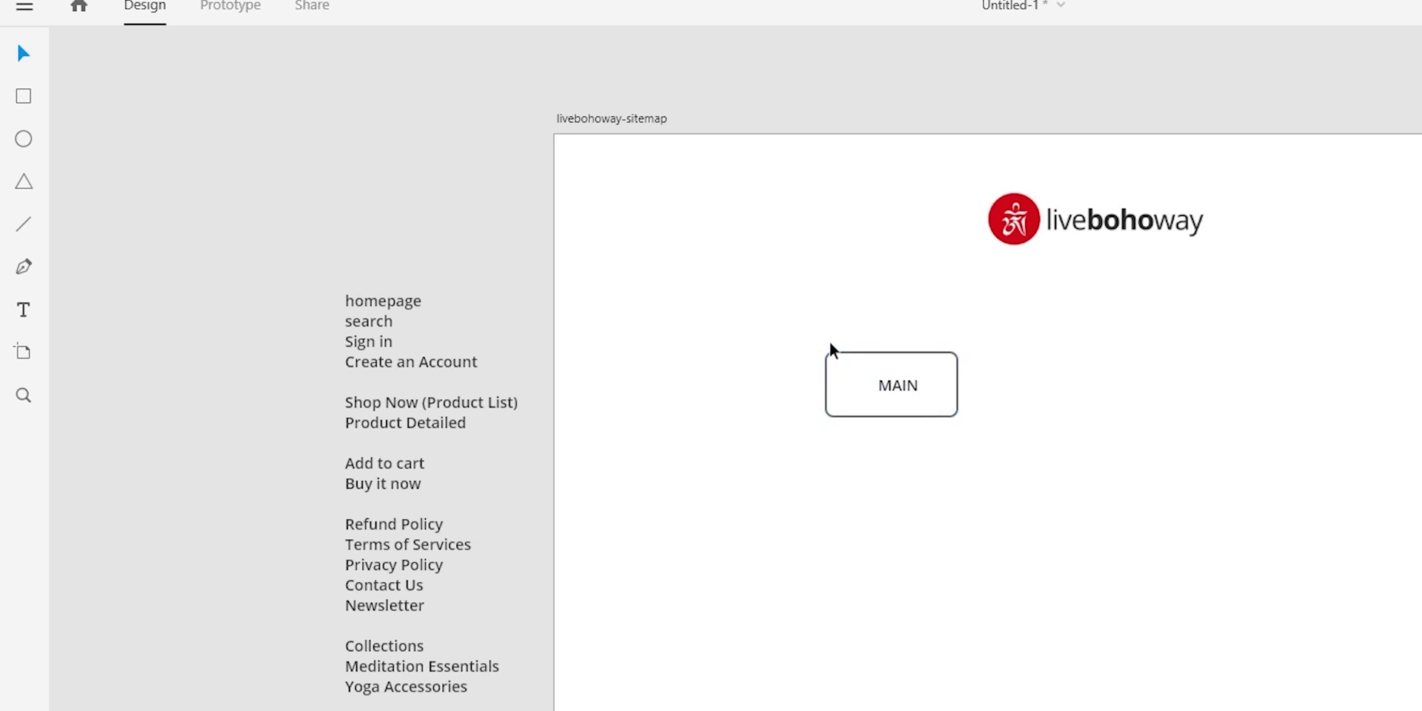
left_click_drag(1061, 496, 762, 327)
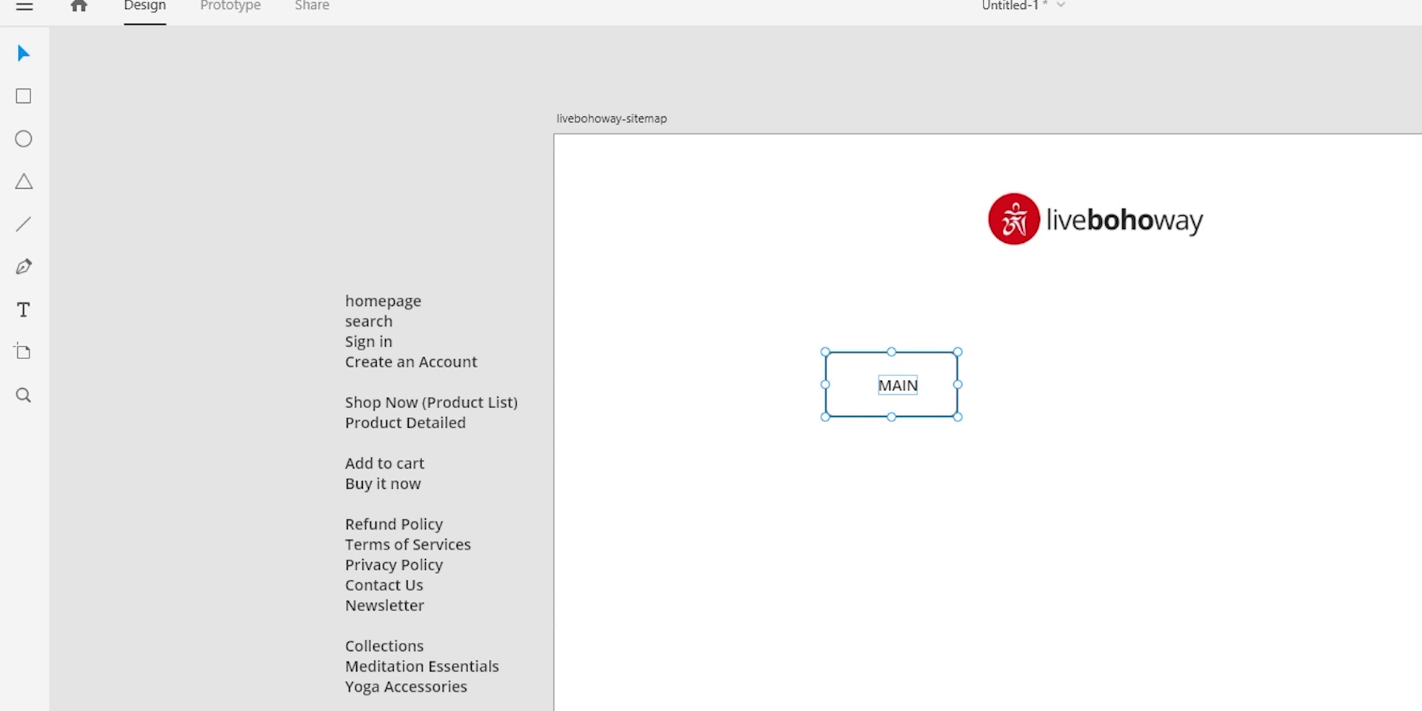
left_click(1252, 453)
Move the MAIN box with its label up to just below the livebohoway logo
left_click(905, 388)
left_click_drag(904, 387, 1113, 324)
left_click_drag(1190, 366, 1054, 299)
left_click(1148, 370)
left_click_drag(1246, 361, 1083, 312)
Duplicate the MAIN box below and repeat it as a grid of five widely spaced boxes, centred under the original
left_click_drag(1083, 312, 743, 406, "alt")
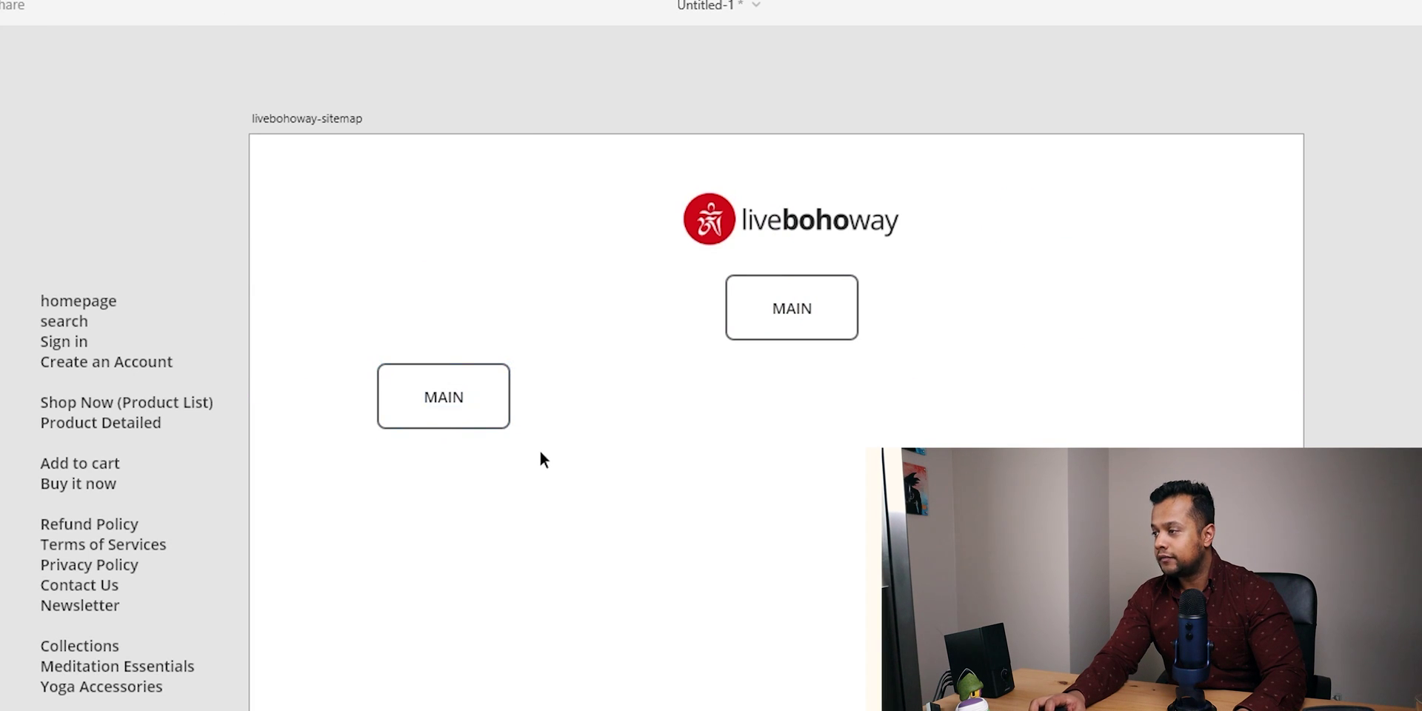
left_click_drag(540, 451, 316, 380)
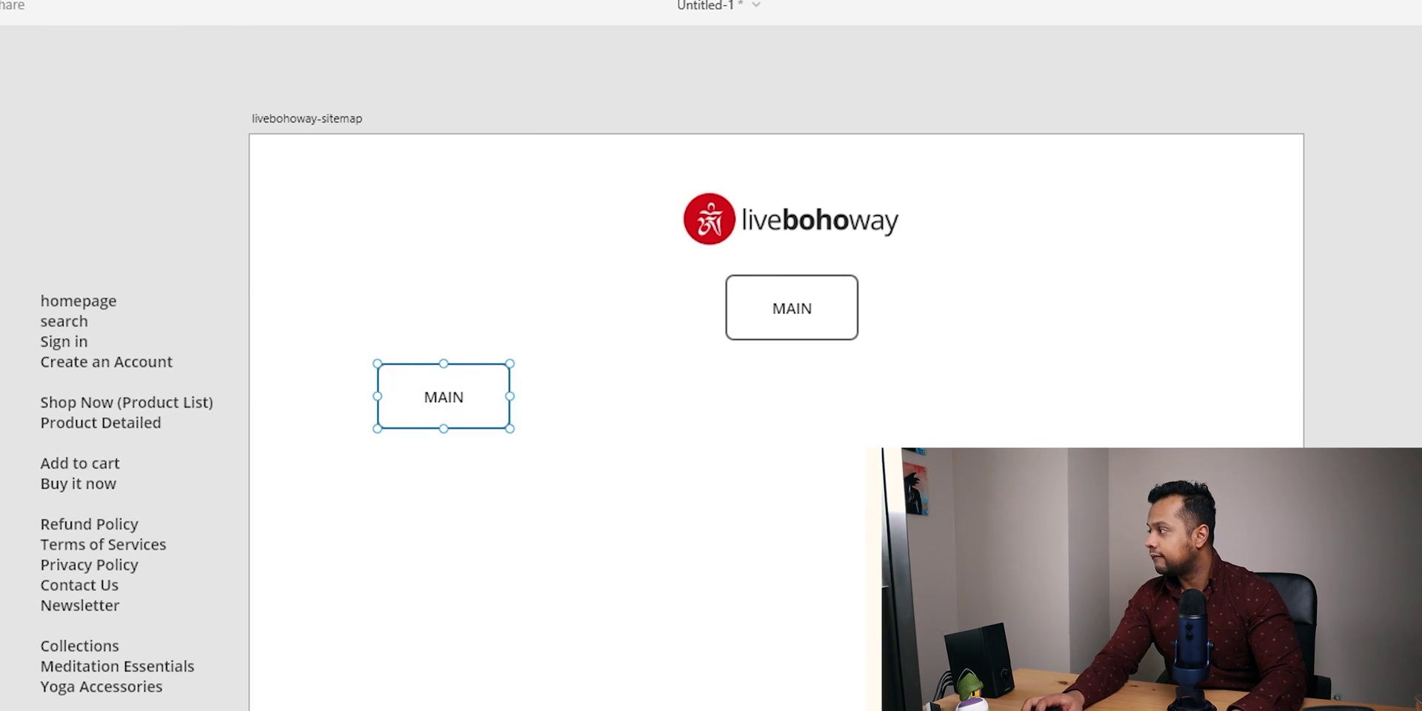
key("ctrl+r")
left_click_drag(510, 396, 1145, 400)
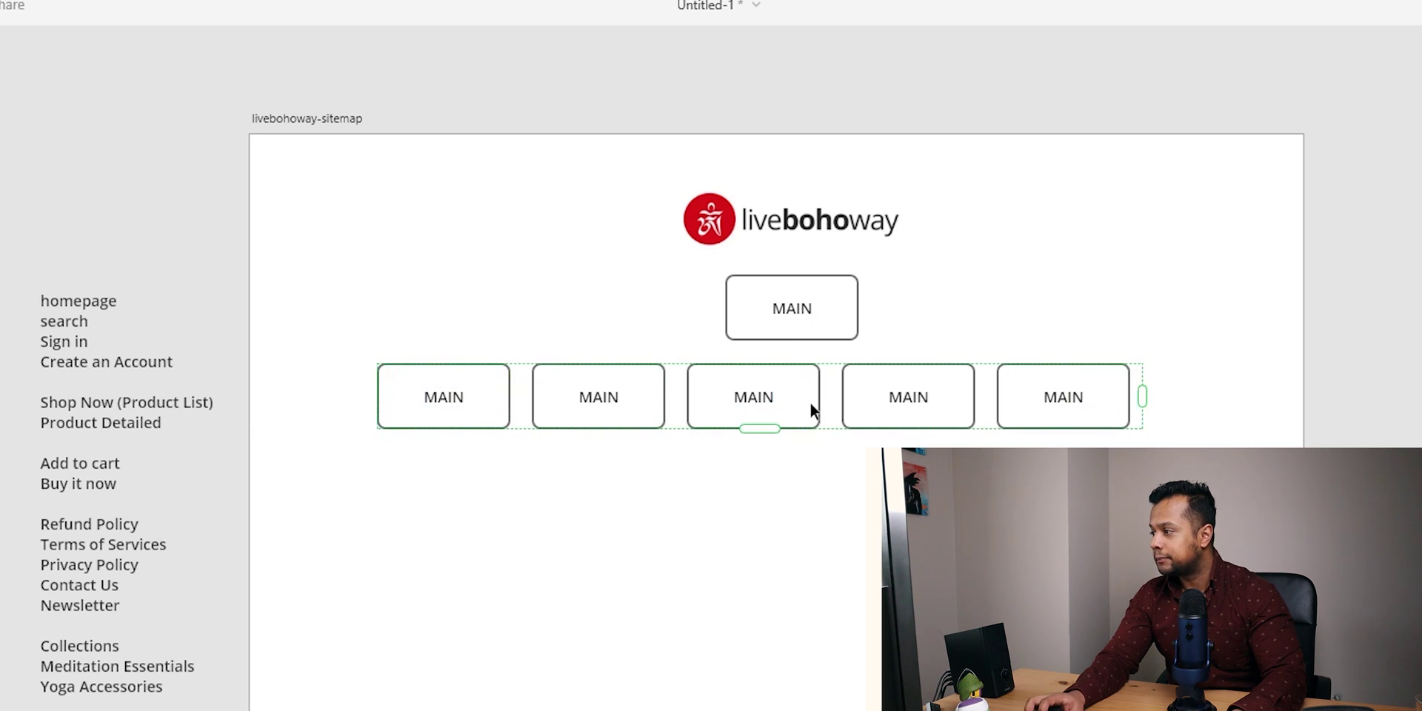
left_click_drag(829, 403, 902, 395)
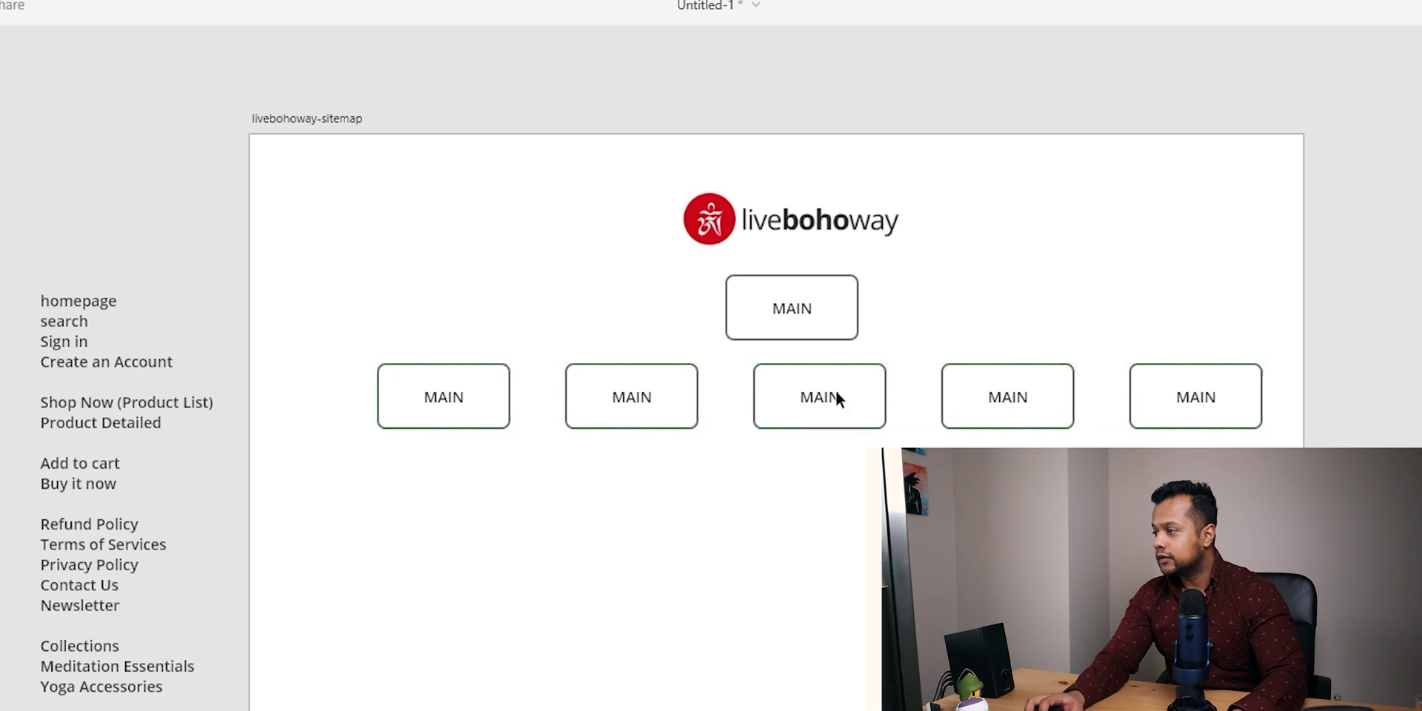
mouse_move(803, 403)
left_mouse_down()
mouse_move(776, 406)
mouse_move(791, 408)
left_mouse_up()
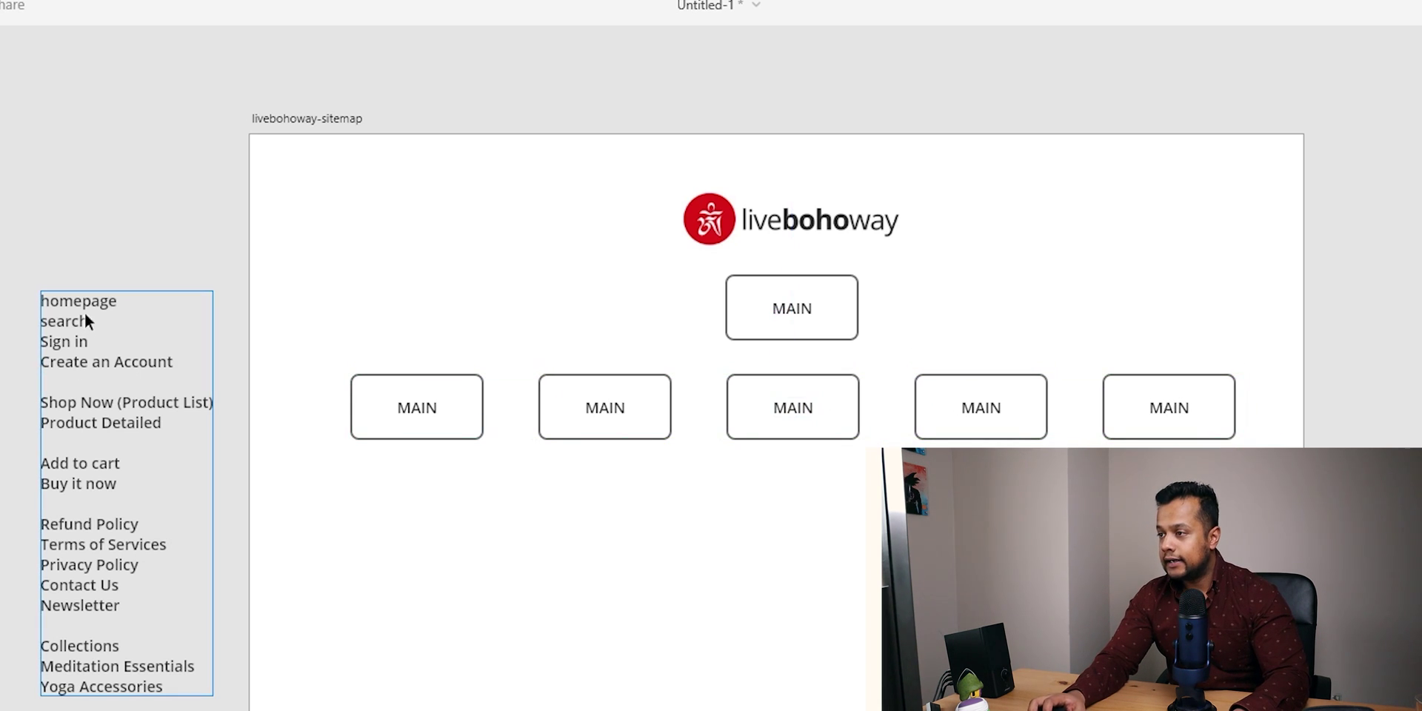
Ungroup the repeat grid and the five individual MAIN boxes so each label can be edited separately
left_click(431, 407)
right_click(432, 407)
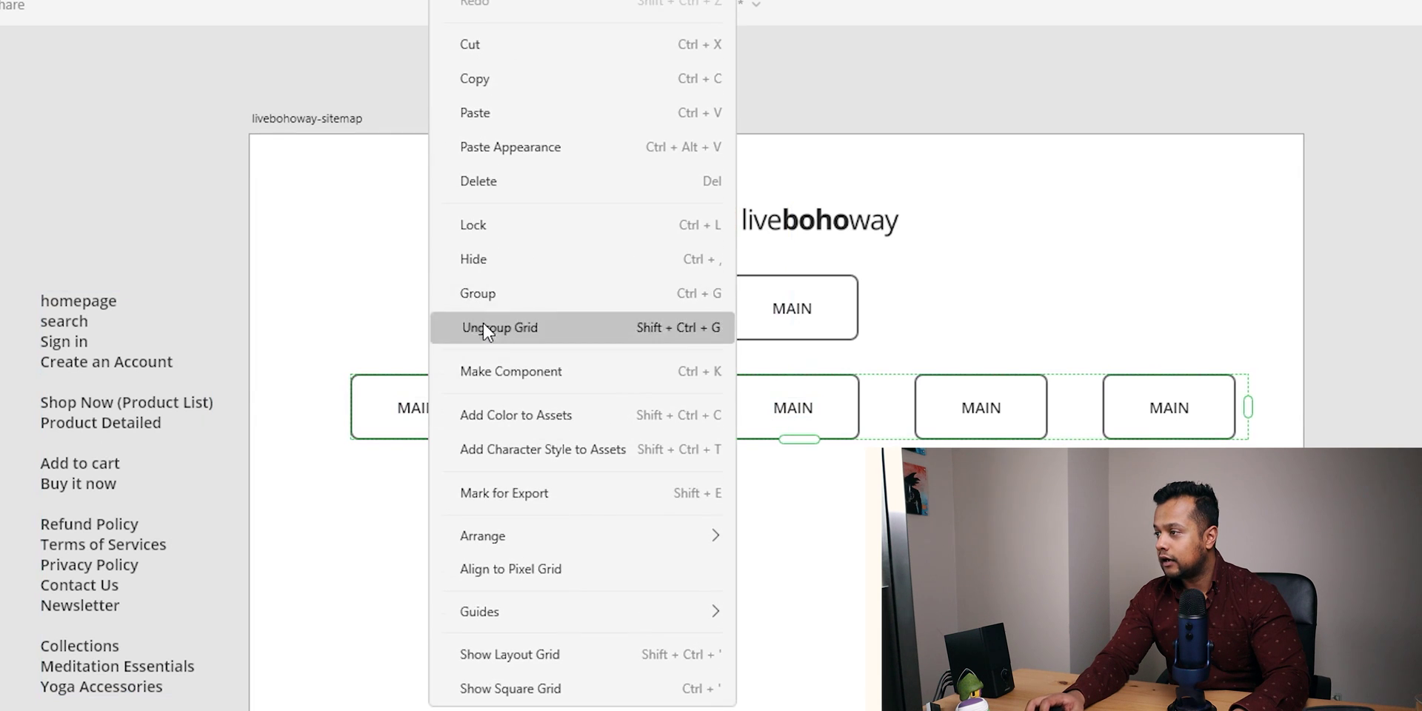
left_click(437, 318)
right_click(464, 397)
left_click(405, 404)
right_click(408, 406)
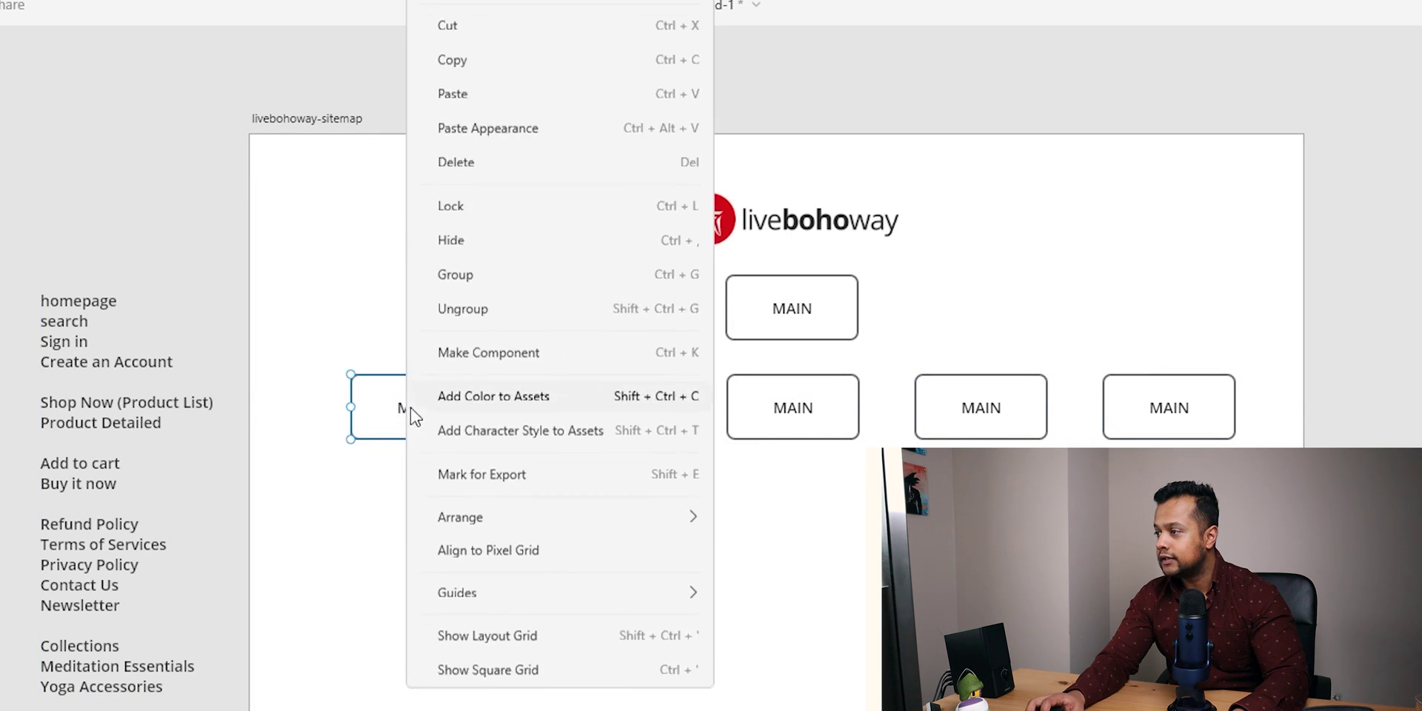
left_click_drag(342, 508, 1233, 415)
right_click(610, 404)
left_click(656, 296)
left_click(438, 441)
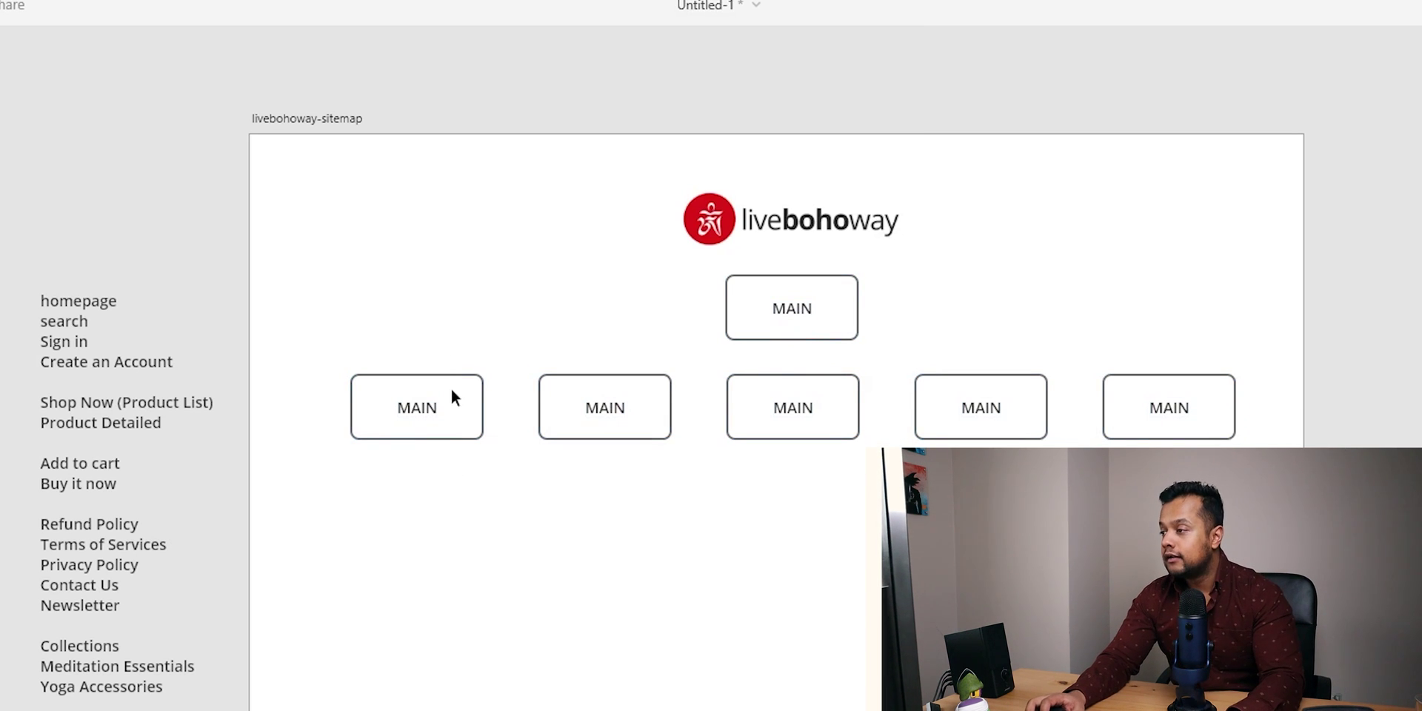
double_click(432, 407)
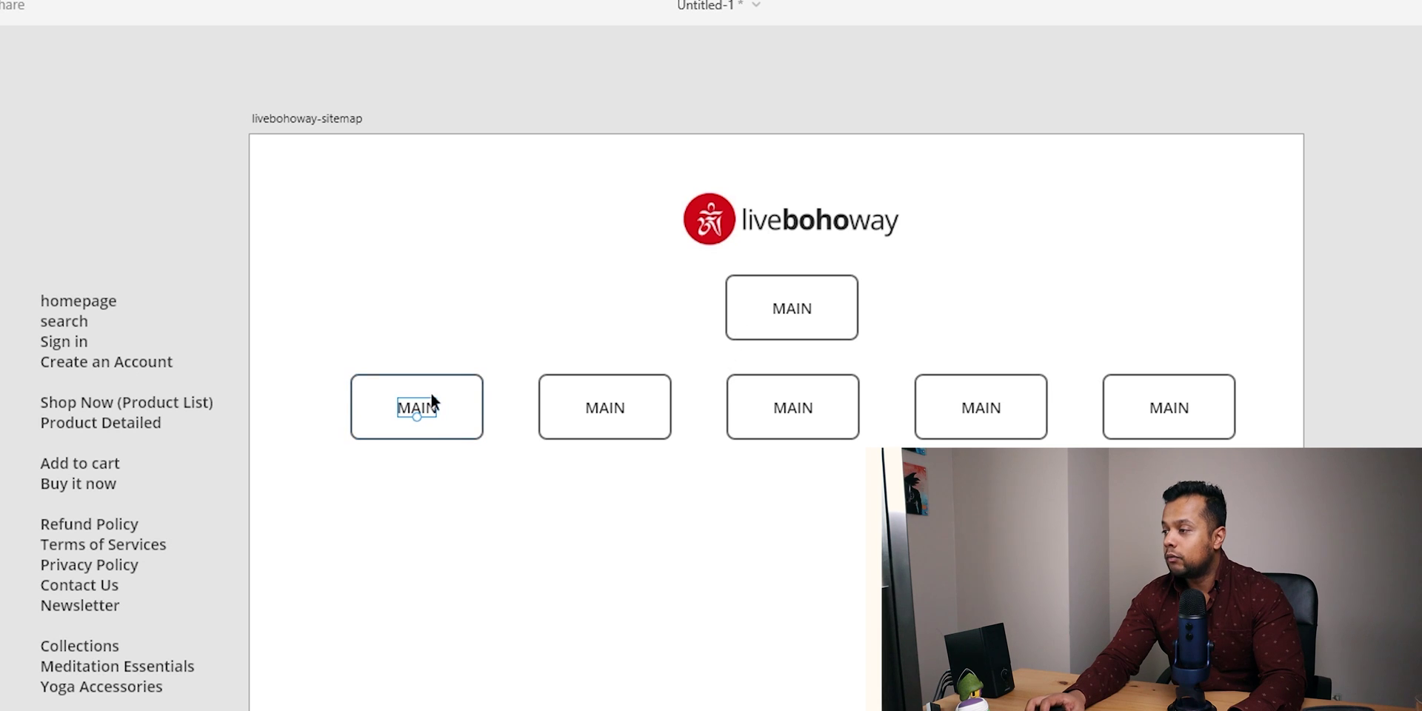
left_click(445, 465)
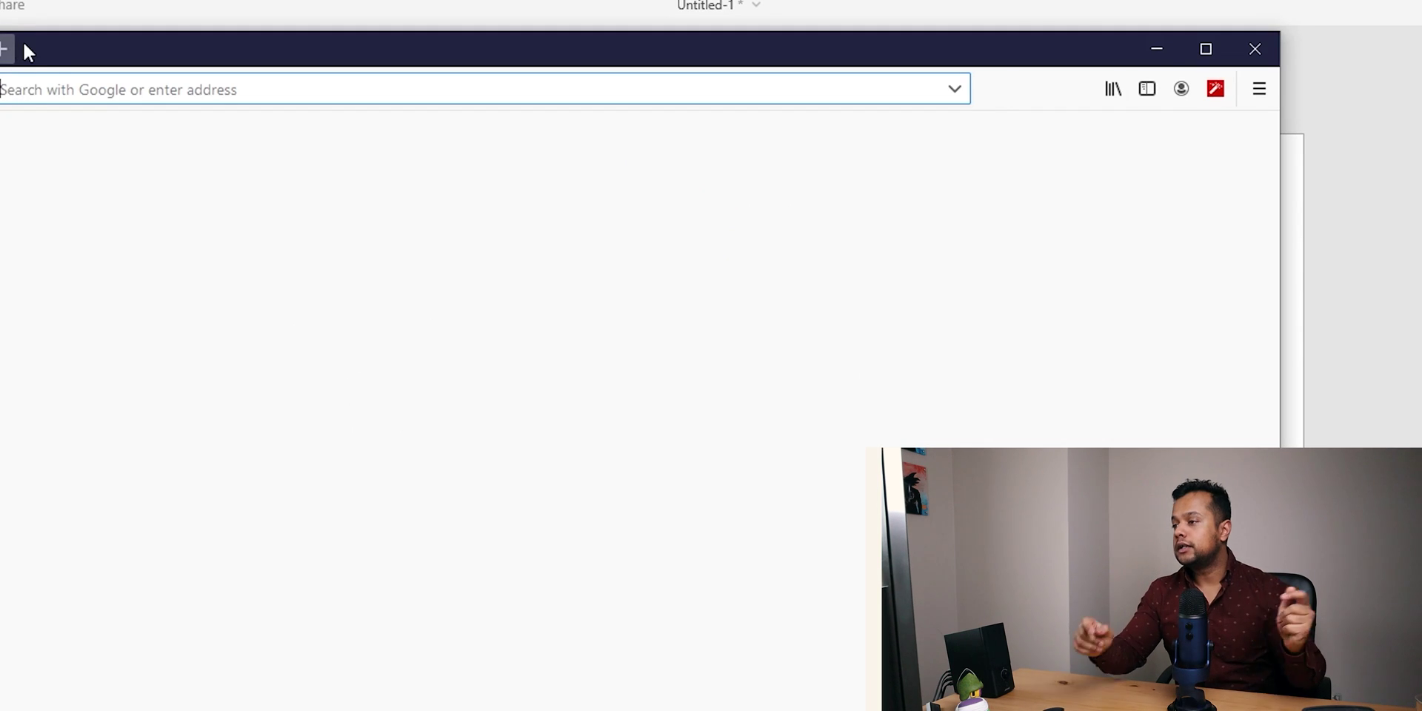
Switch to the web browser and open livebohoway.com
left_click_drag(24, 45, 185, 25)
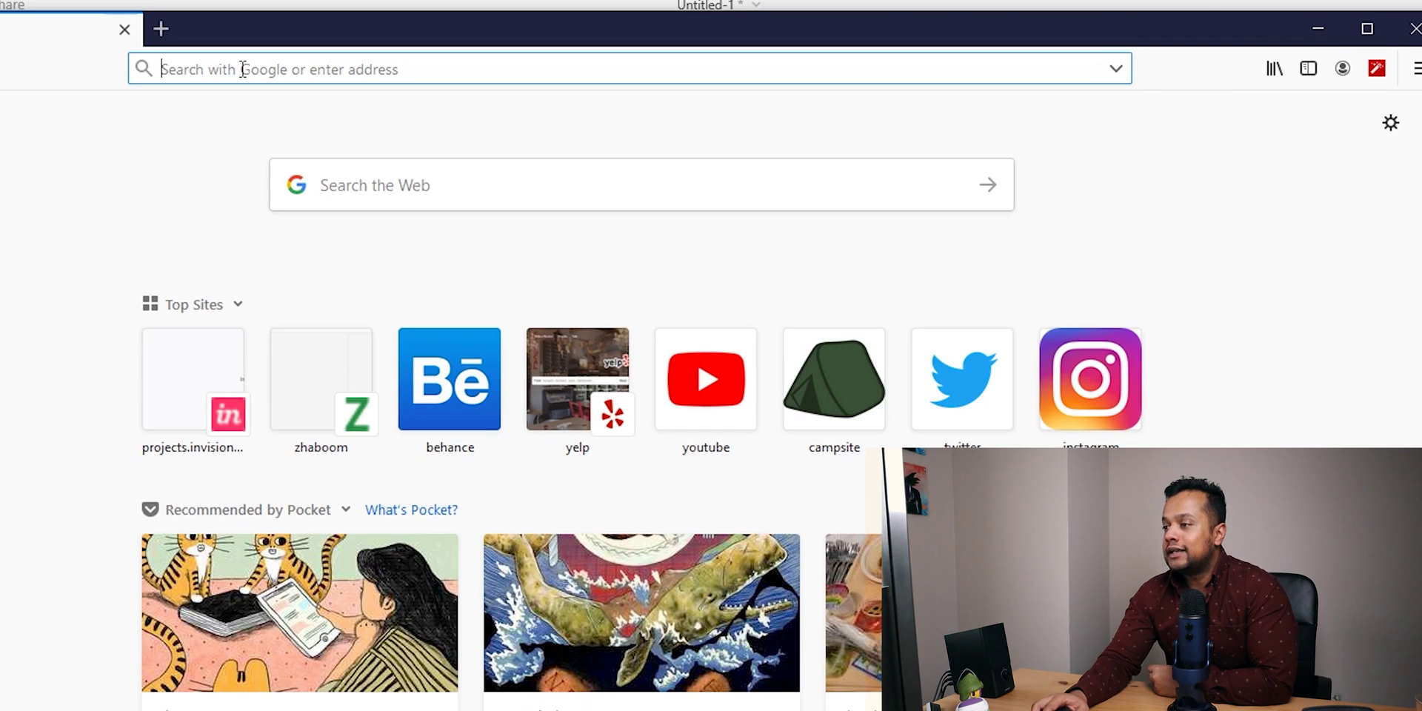
type("live")
key("Return")
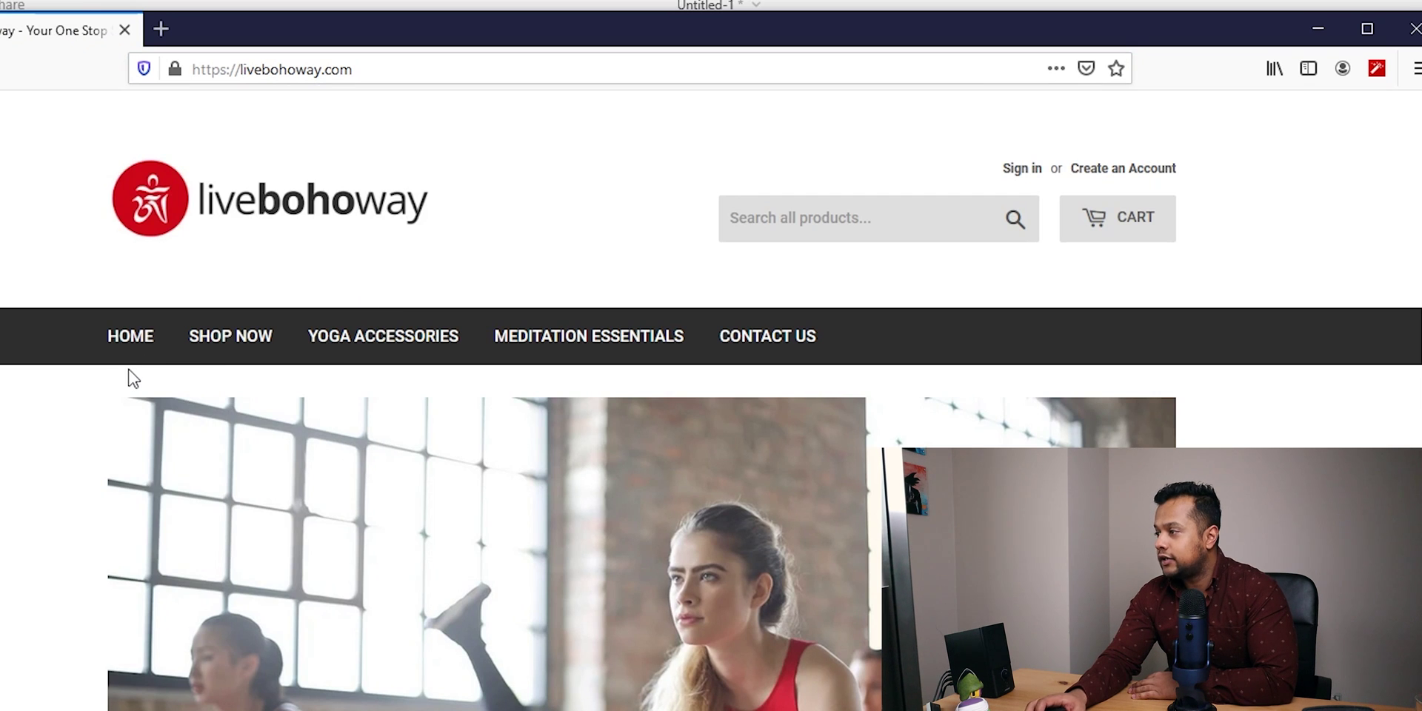
Examine the homepage's navigation menu and product sections, and return to the sitemap in Adobe XD
scroll(60, 442, "down", 5)
scroll(47, 447, "up", 5)
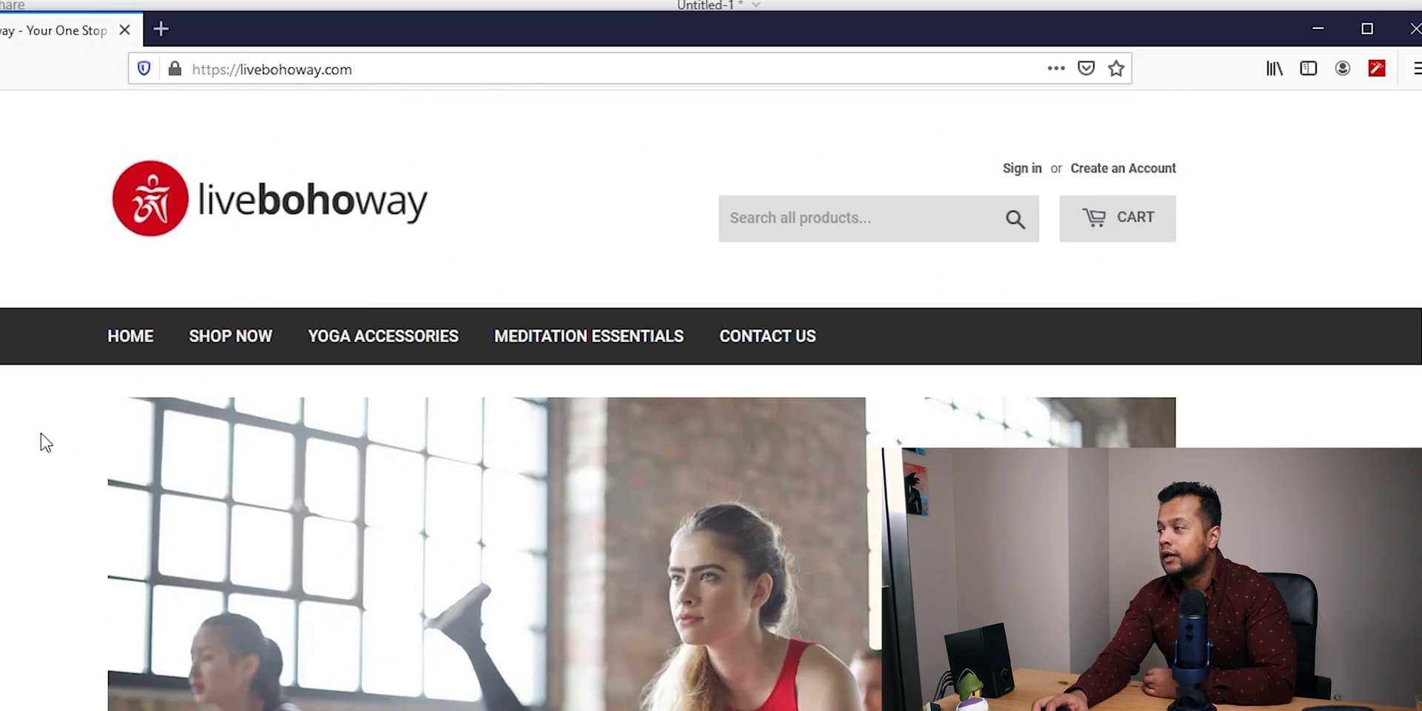
scroll(44, 443, "down", 4)
scroll(42, 442, "up", 4)
scroll(38, 443, "down", 1)
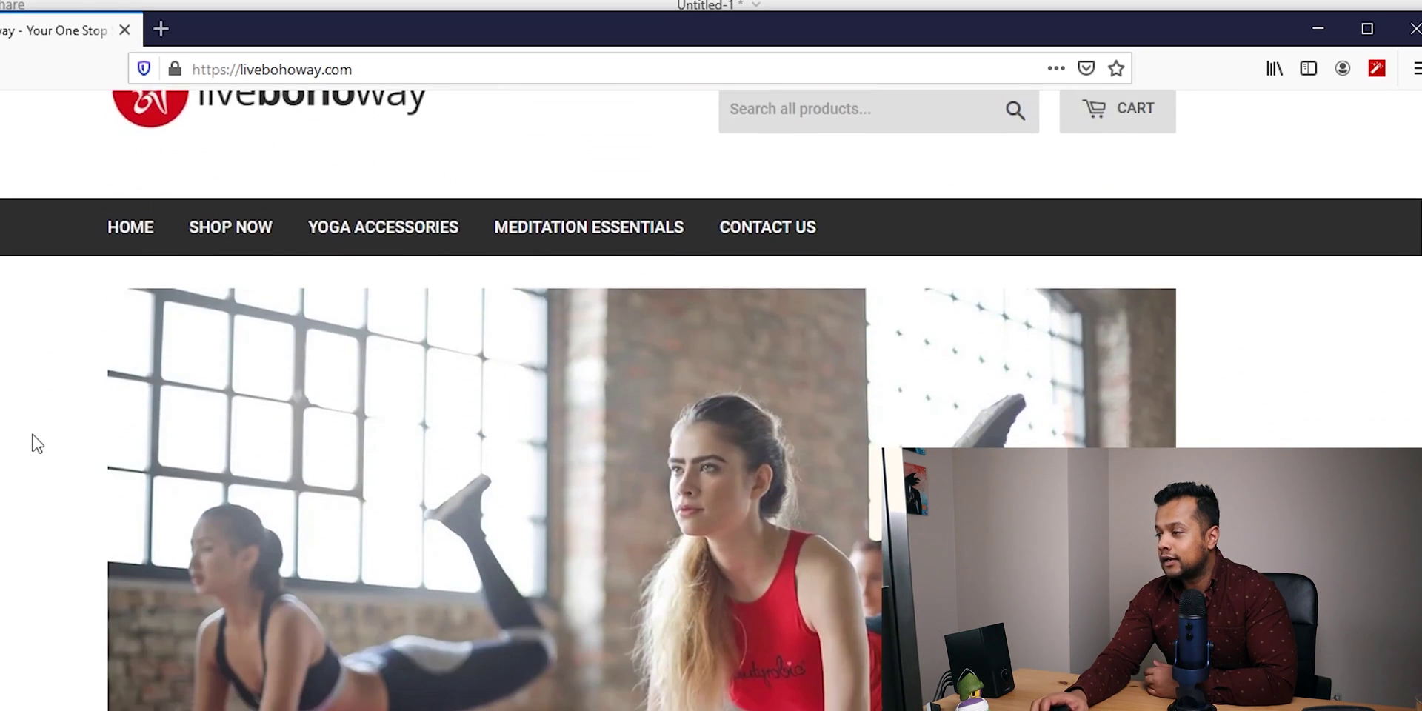
scroll(37, 443, "down", 8)
scroll(38, 437, "up", 9)
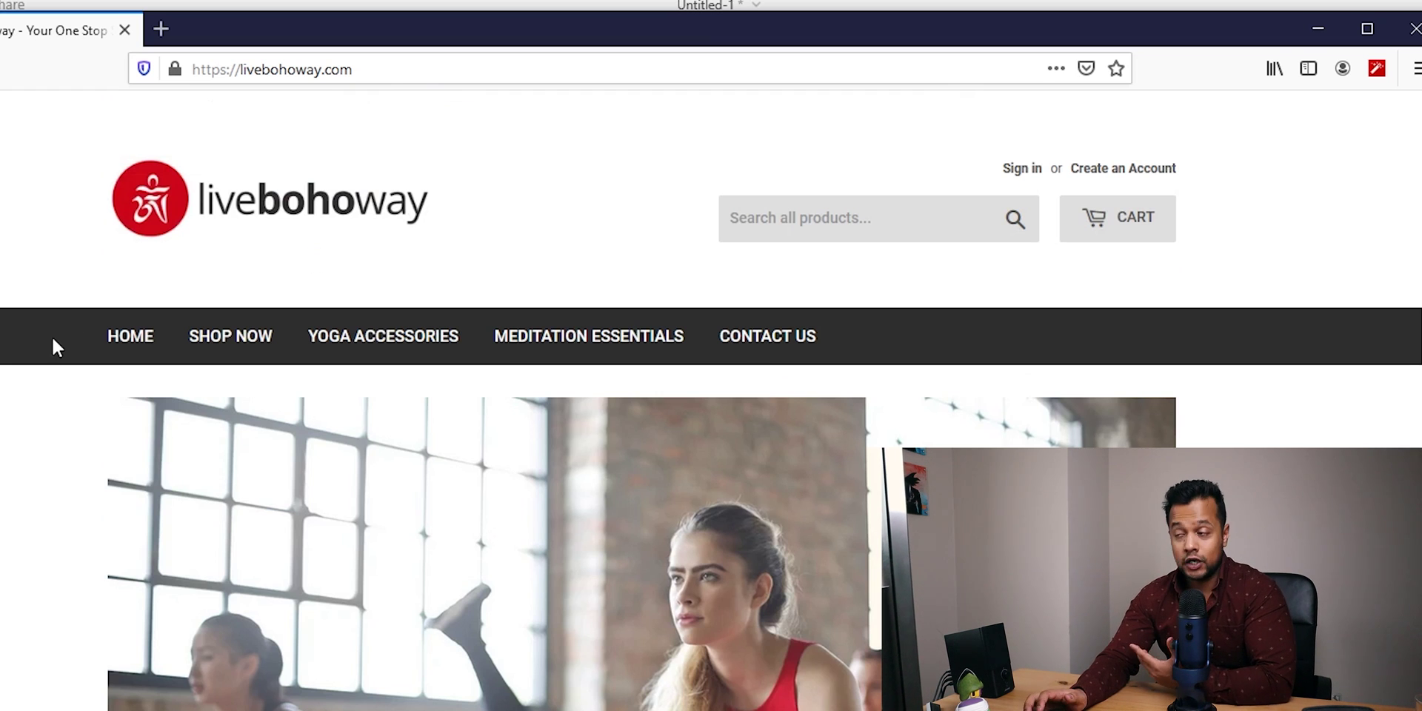
scroll(13, 460, "down", 10)
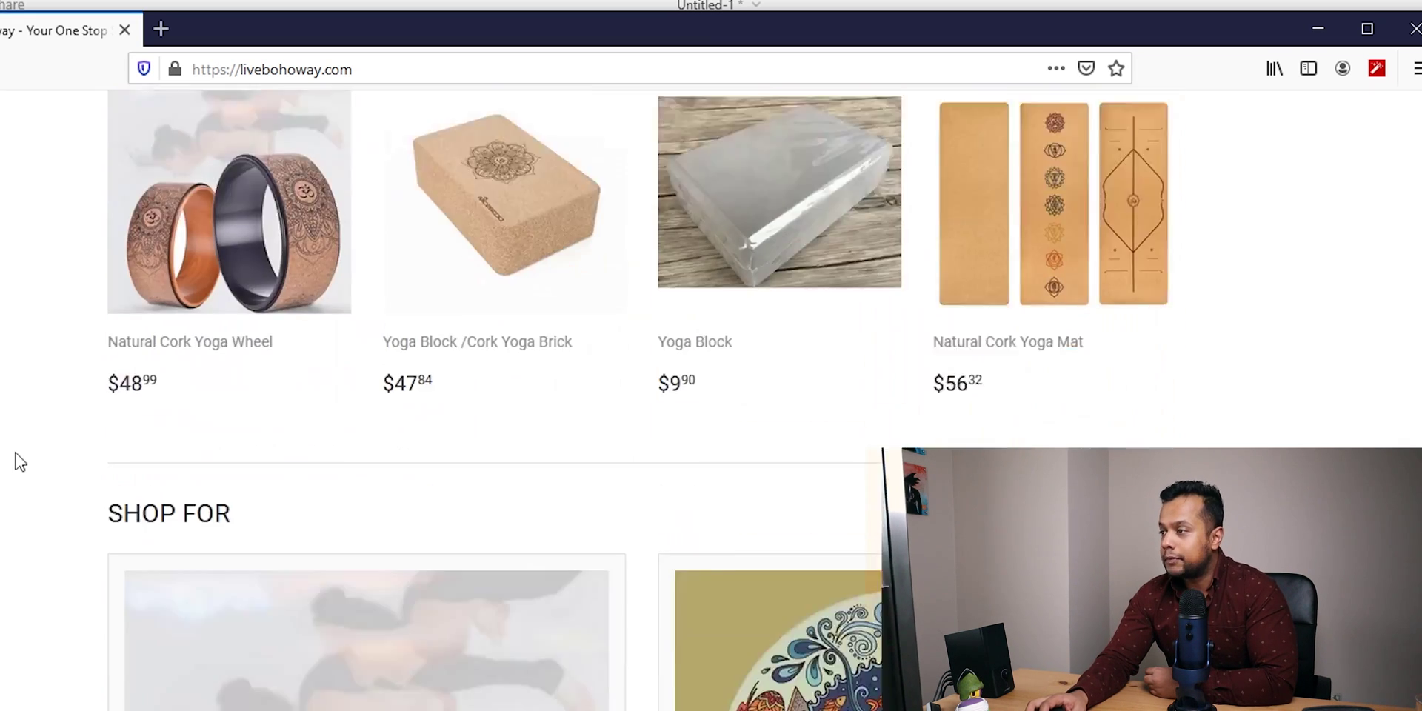
scroll(187, 659, "up", 10)
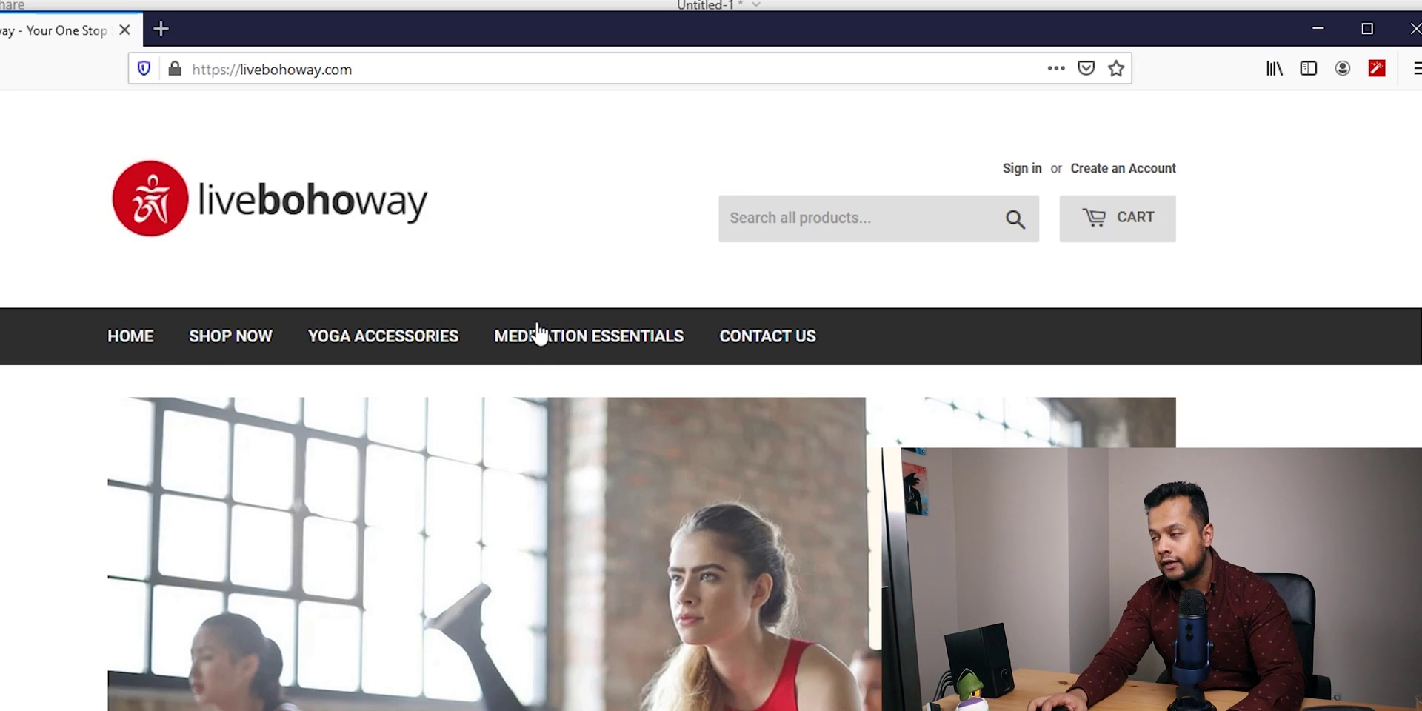
key("alt+Tab")
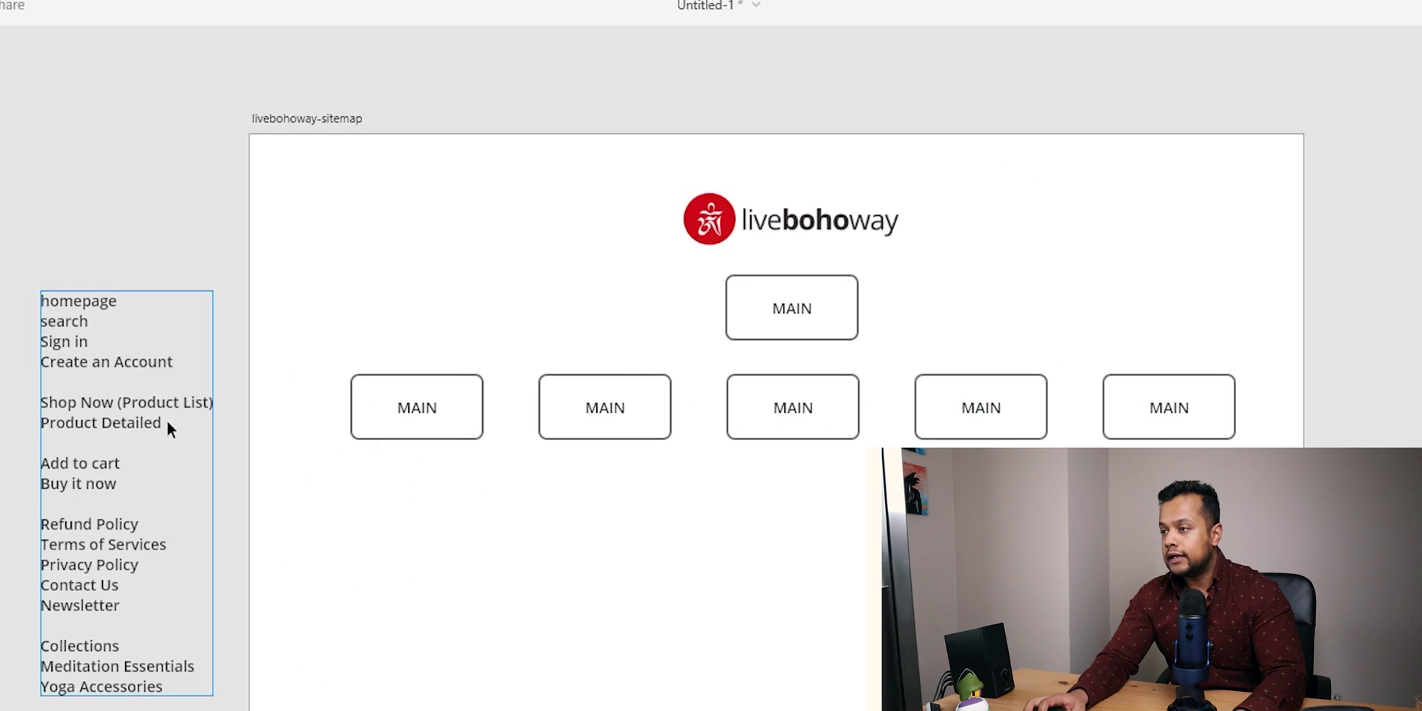
left_click(106, 410)
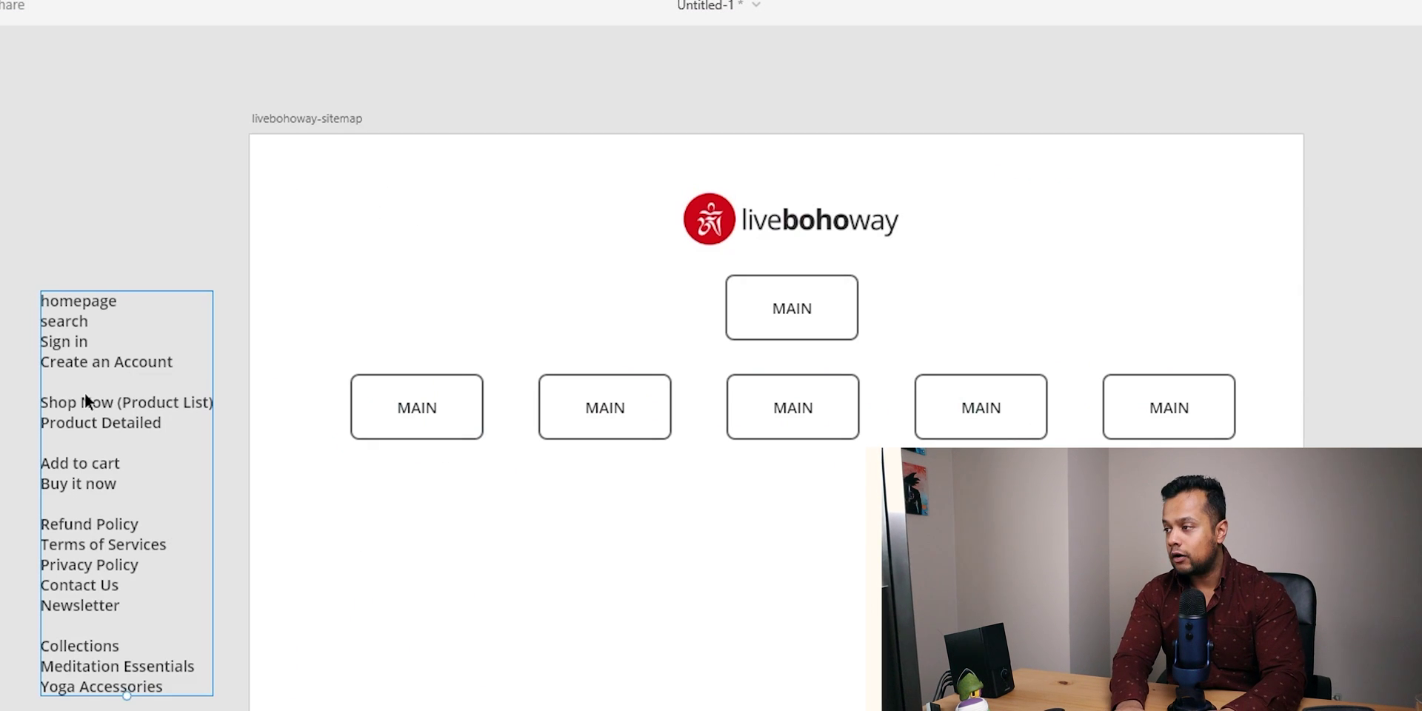
double_click(85, 396)
double_click(86, 394)
left_click(65, 357)
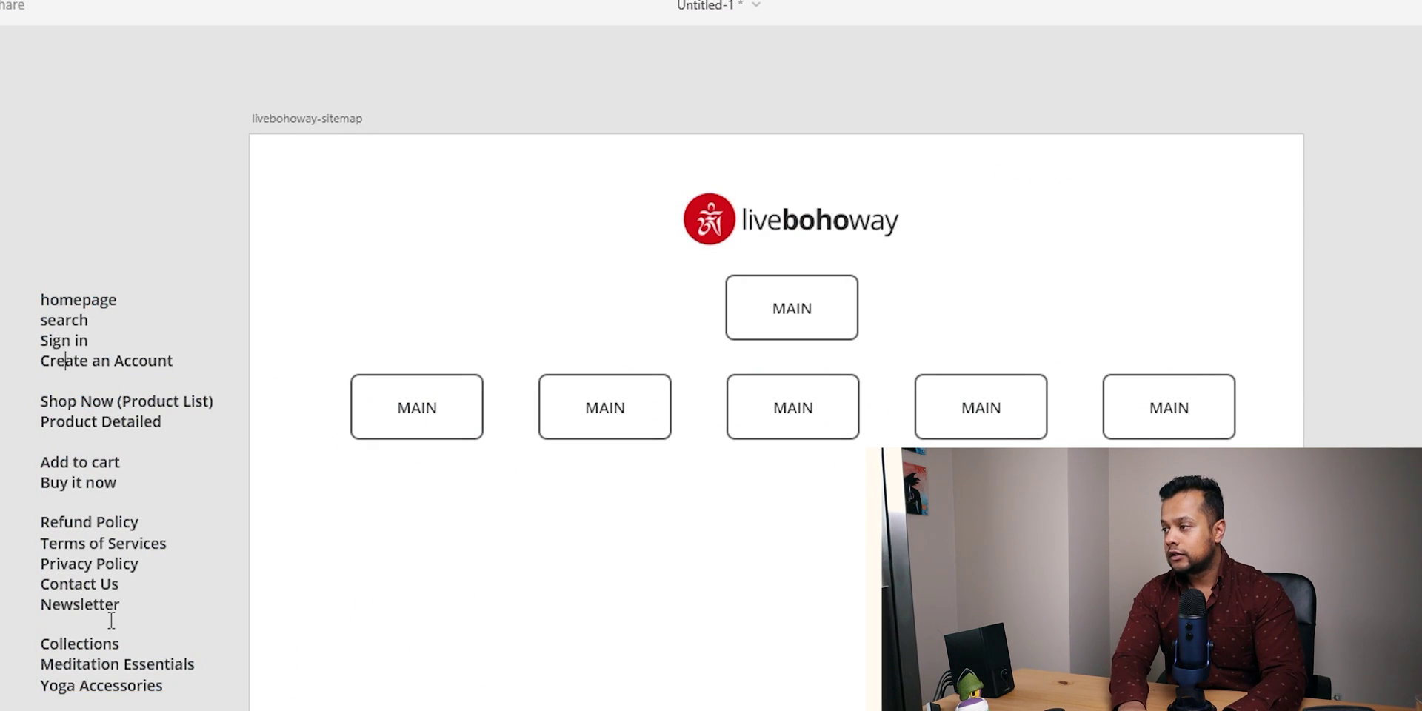
key("Escape")
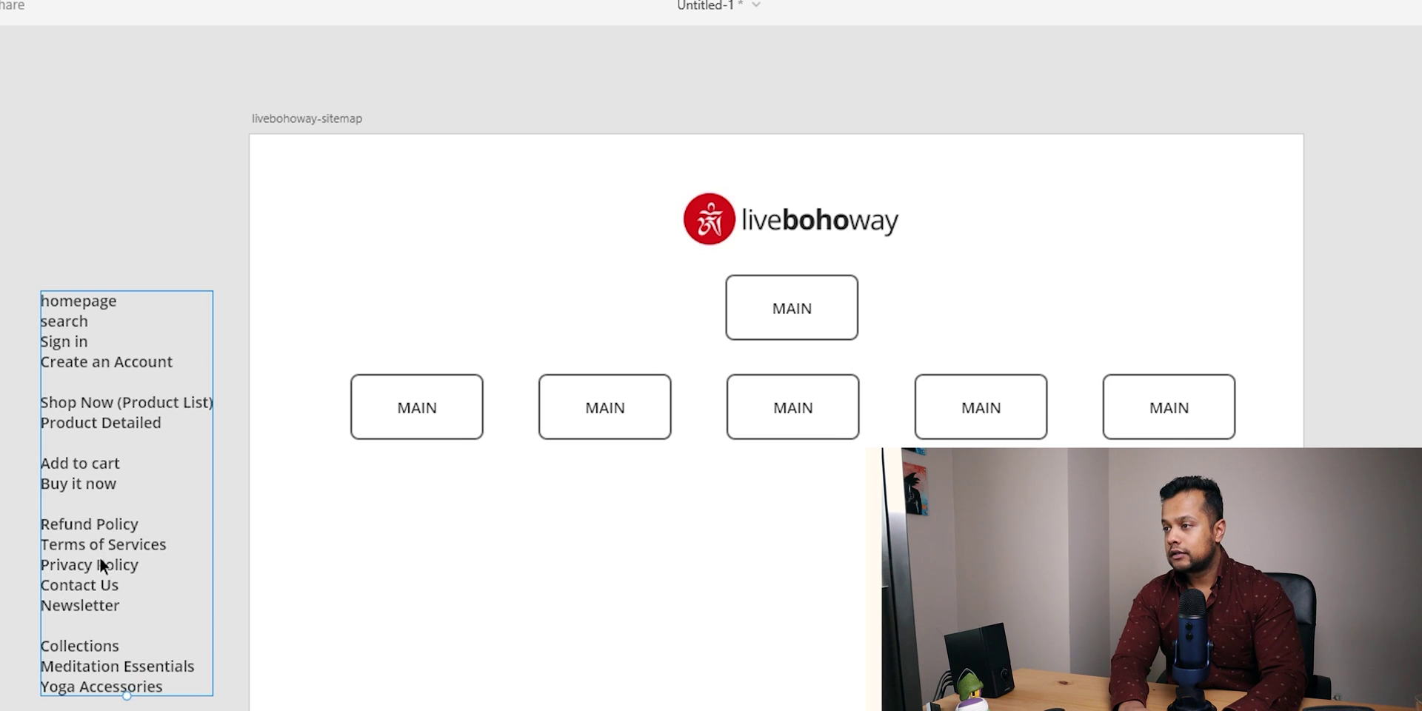
Relabel the first box in the second row SHOP NOW and centre the text within the box
left_click(423, 546)
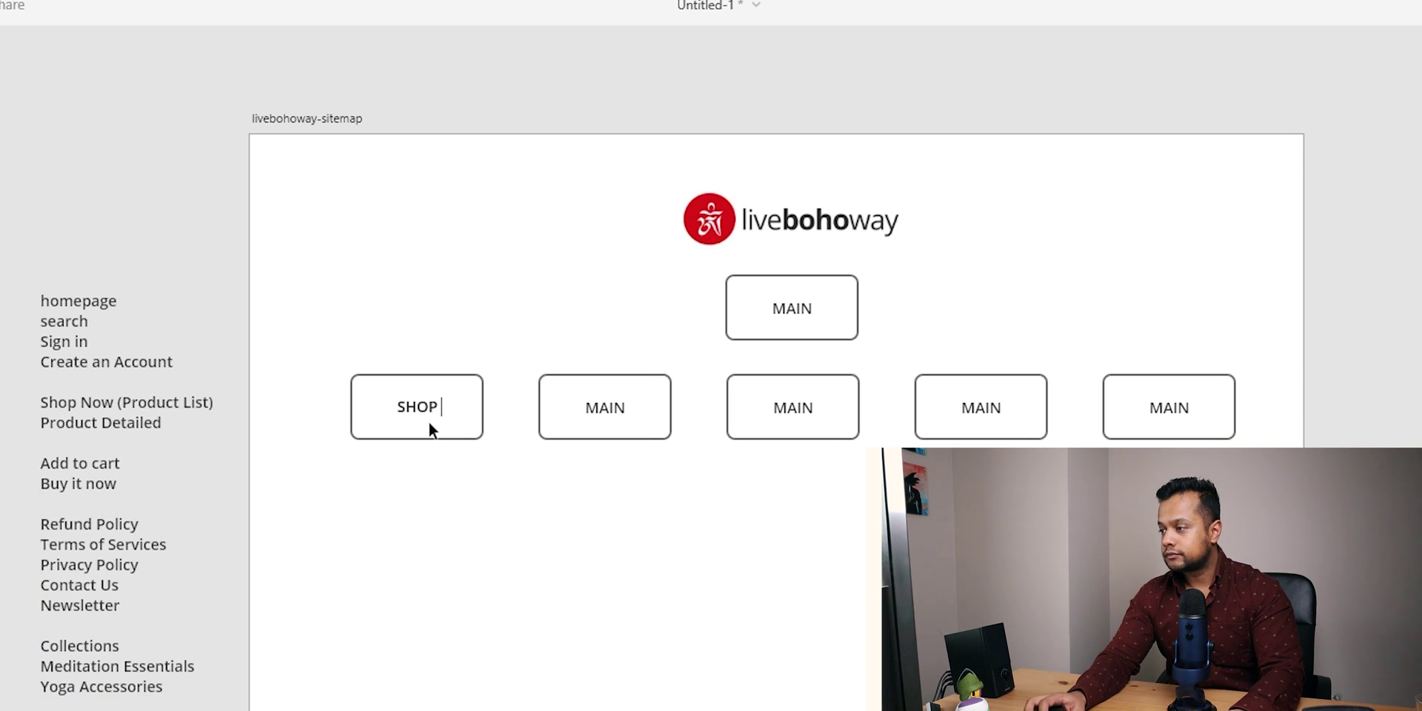
type("NOW")
key("Escape")
left_click_drag(422, 397, 408, 397)
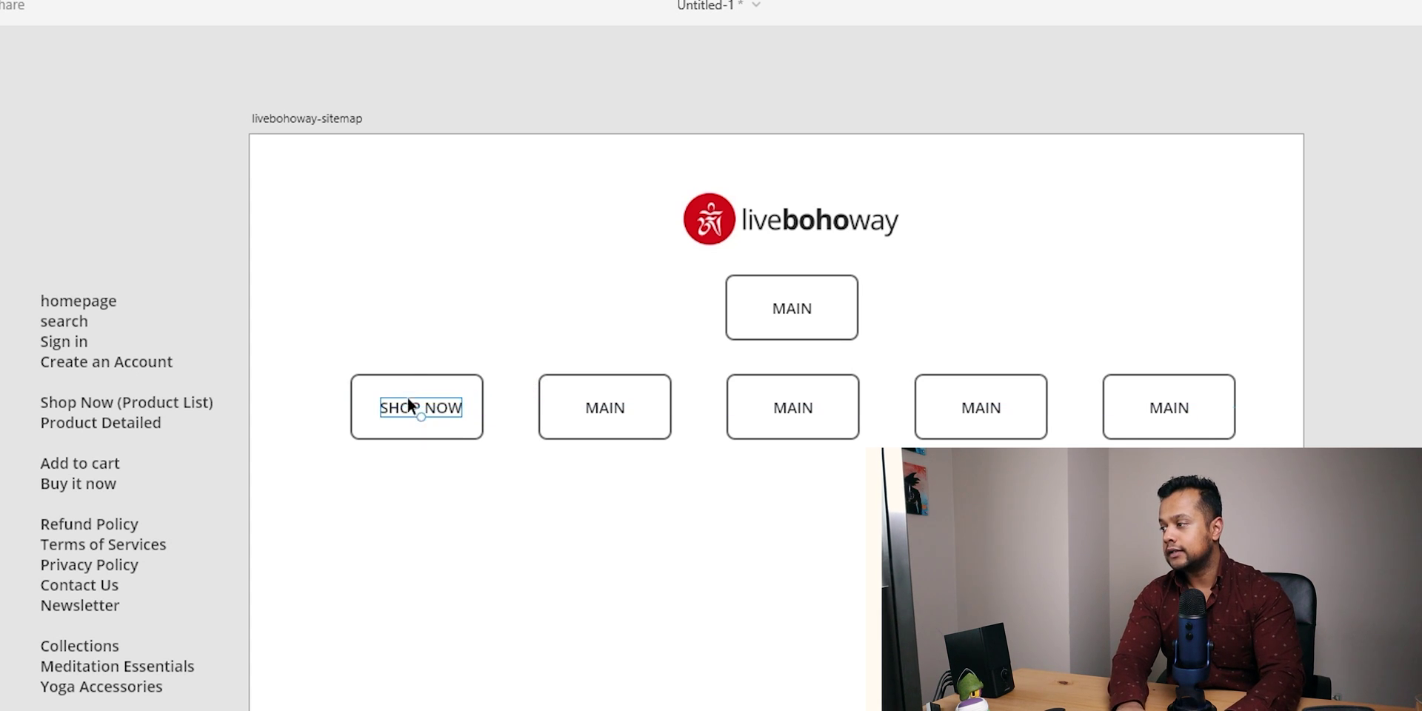
Add a second text line reading PRODUCT LIST beneath the SHOP NOW label in the first box
double_click(422, 403)
left_click(436, 406)
key("Escape")
key("z")
left_click_drag(295, 350, 624, 522)
left_click_drag(321, 404, 344, 472)
double_click(345, 472)
type("P")
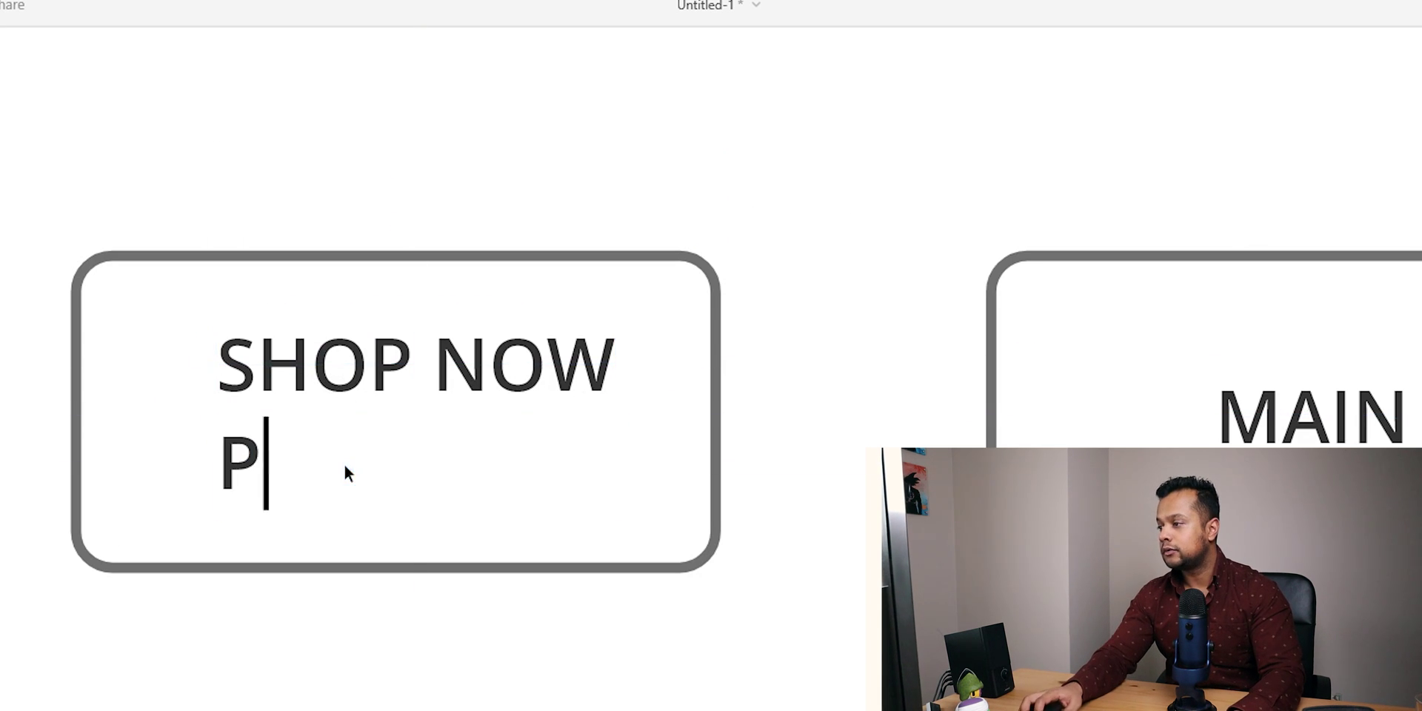
type("RODUCT LIST")
key("Escape")
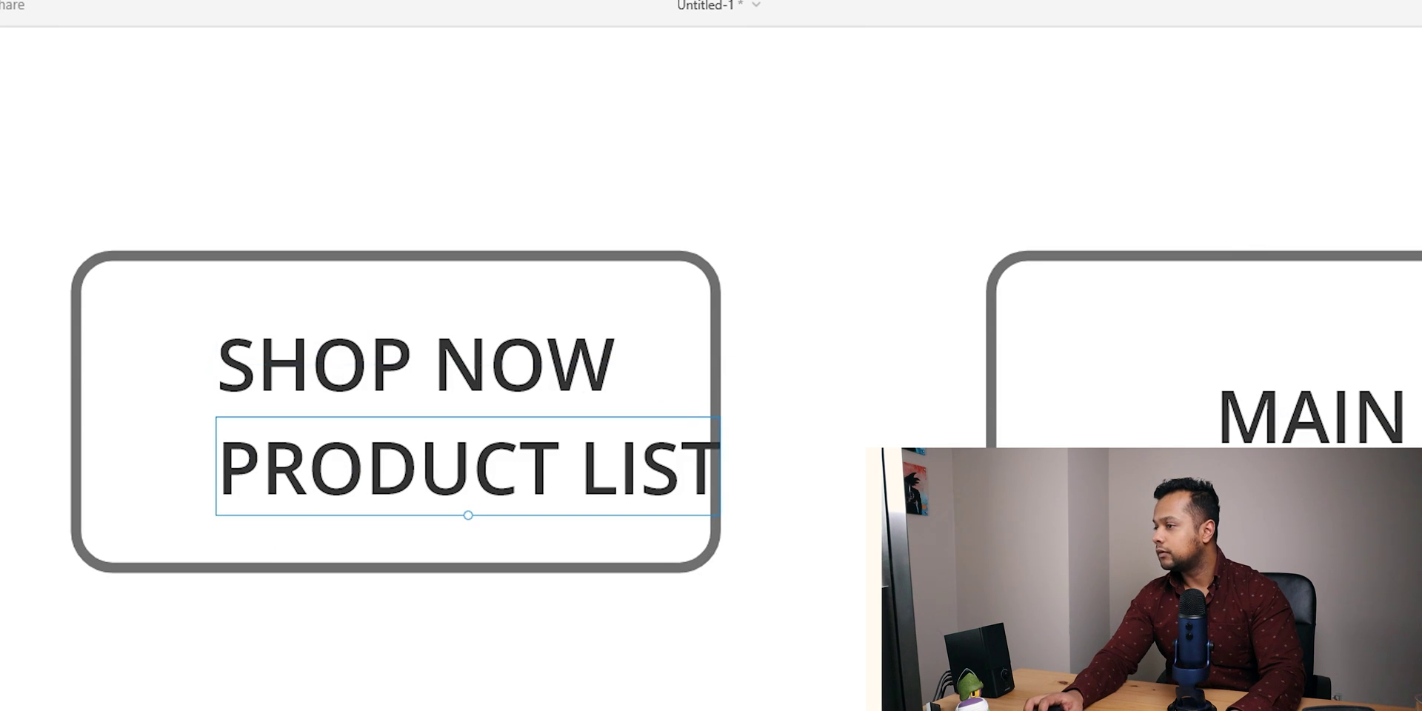
Give the PRODUCT LIST line a lighter font weight and reduce its font size by four increments
key("ctrl+b")
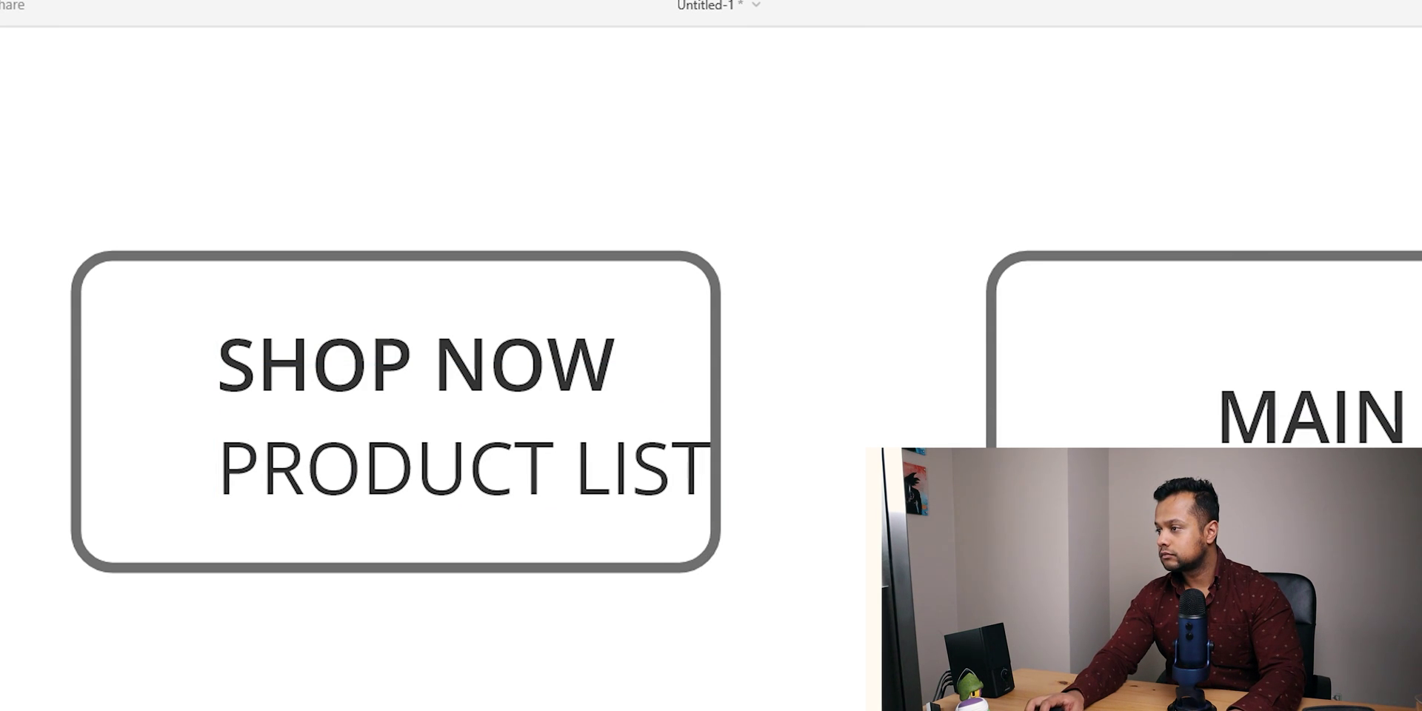
key("ctrl+shift+comma")
key("ctrl+shift+comma")
key("ctrl+shift+comma")
key("ctrl+shift+comma")
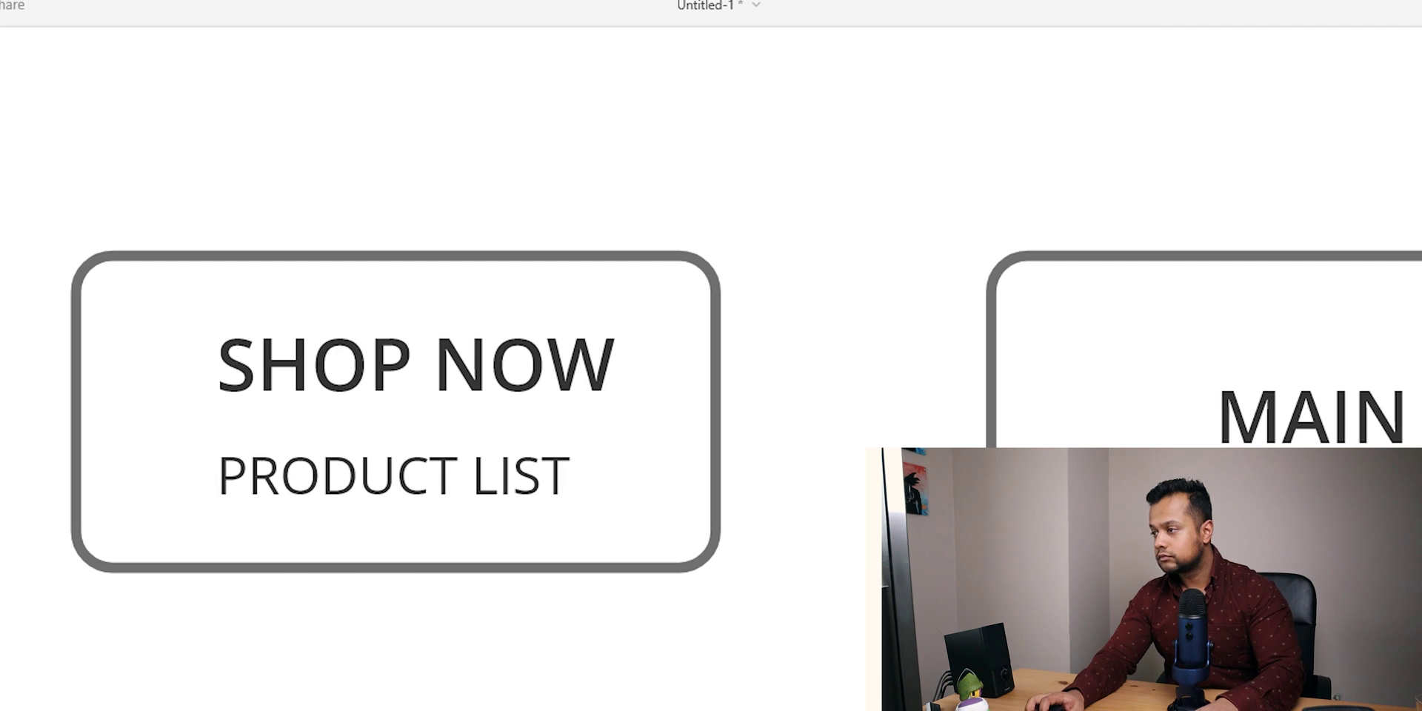
Centre the SHOP NOW and PRODUCT LIST lines horizontally within their box
left_click_drag(488, 698, 372, 337)
key("shift+m")
key("ctrl+z")
key("shift+c")
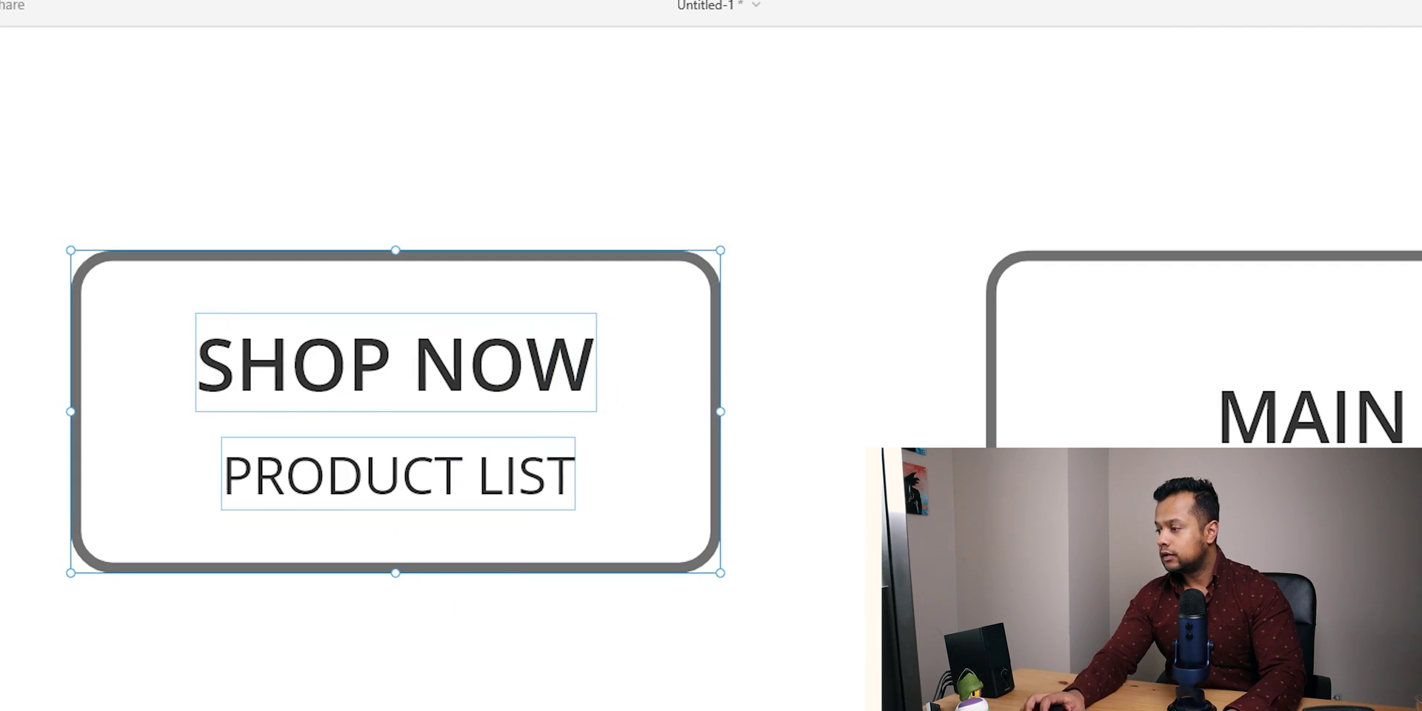
Group the SHOP NOW and PRODUCT LIST lines and centre the group within its box
left_click(669, 637)
left_click(451, 483)
left_click(455, 378, "shift")
left_click_drag(454, 381, 451, 375)
key("ctrl+g")
left_click(544, 567, "shift")
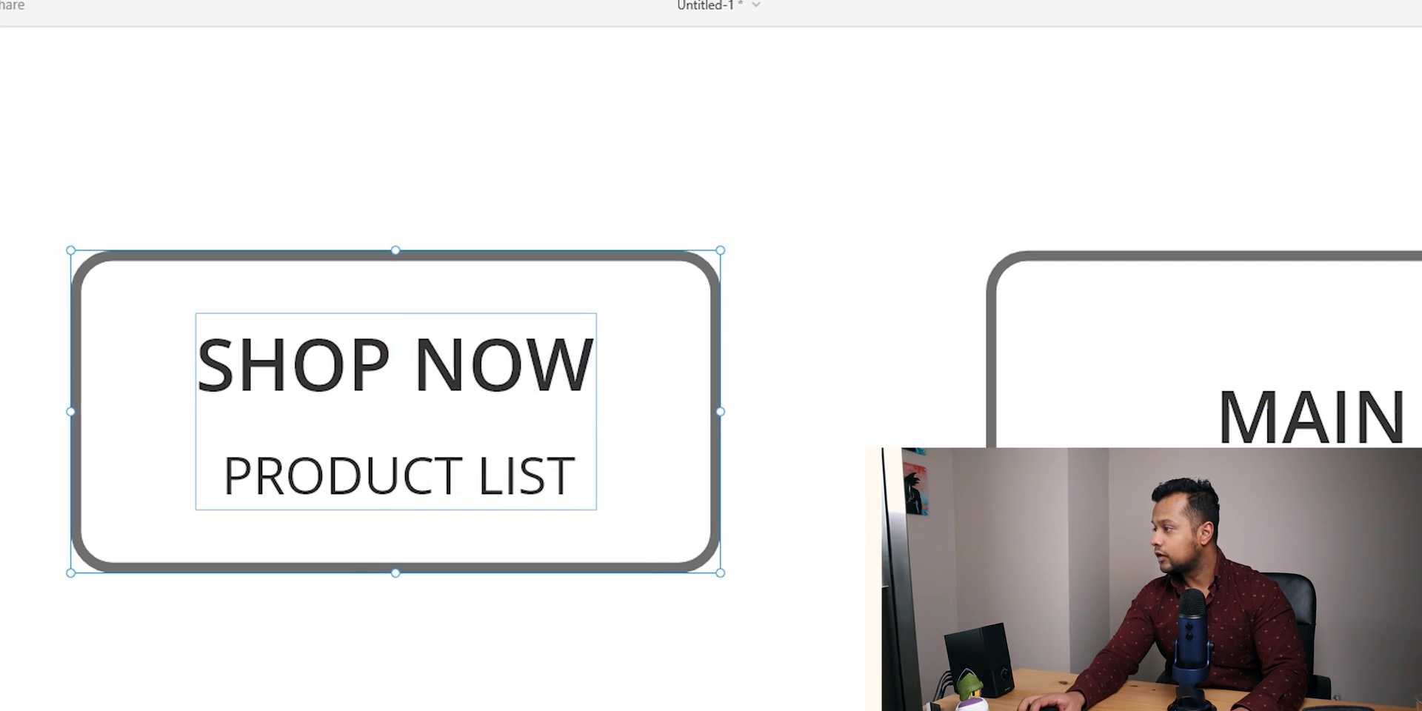
Move PRODUCT LIST closer to SHOP NOW and re-centre the label group in its box, undoing any accidental artboard move
left_click(826, 654)
scroll(592, 549, "down", 5)
double_click(576, 533)
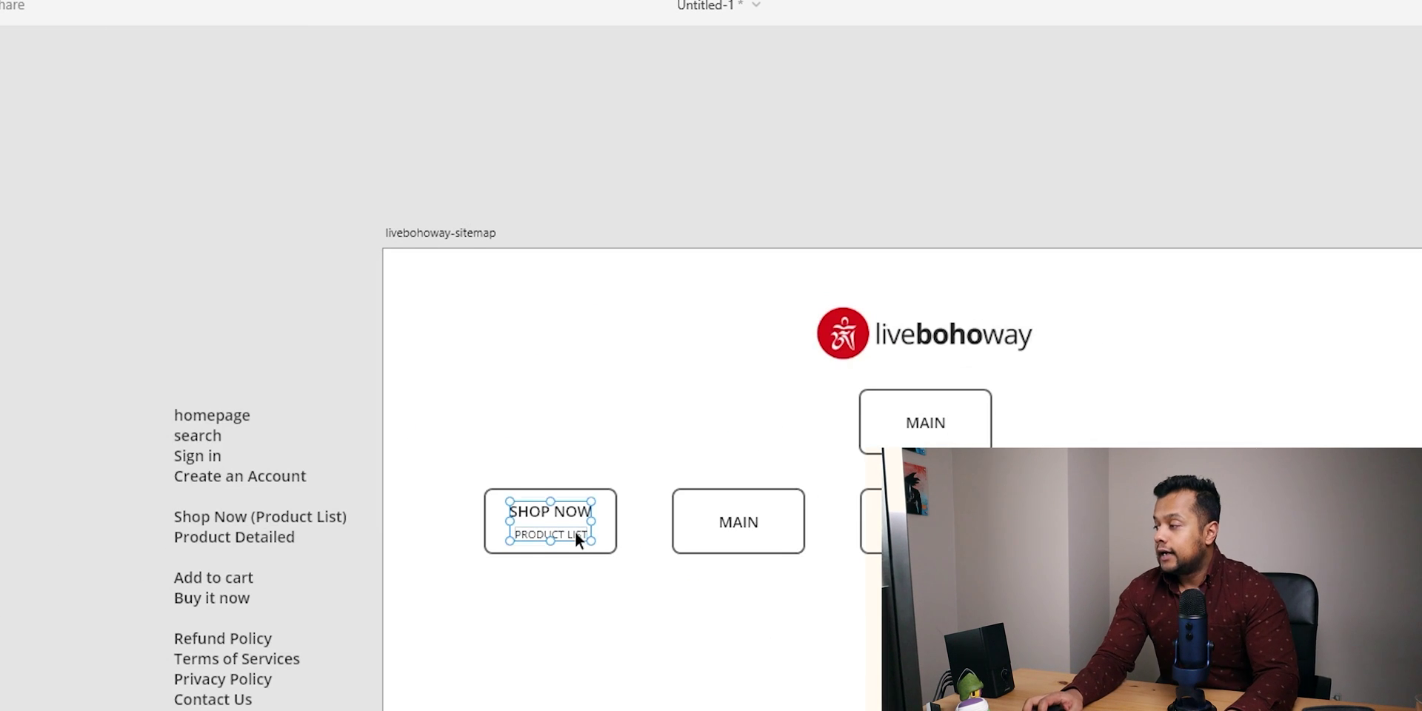
left_click_drag(575, 532, 570, 526)
mouse_move(454, 408)
left_mouse_down()
mouse_move(437, 385)
mouse_move(449, 384)
left_mouse_up()
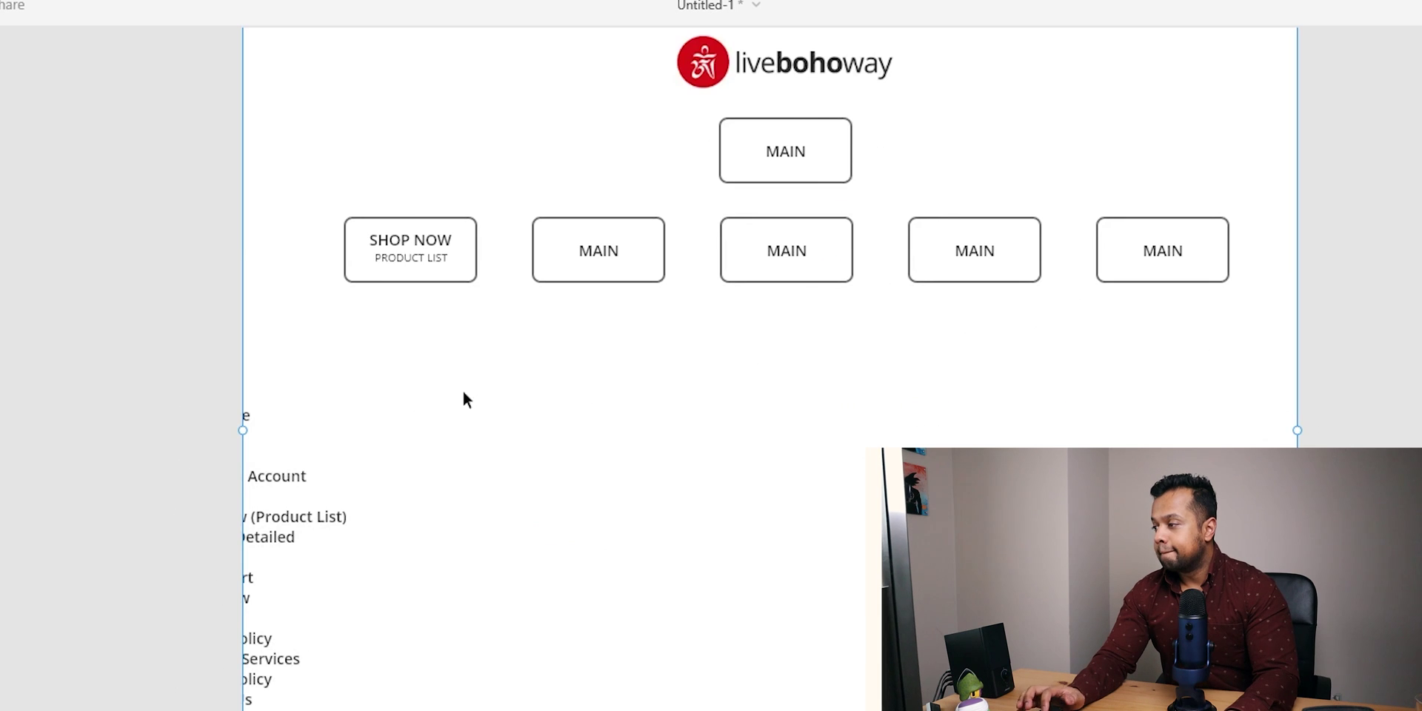
key("ctrl+z")
left_click(535, 552)
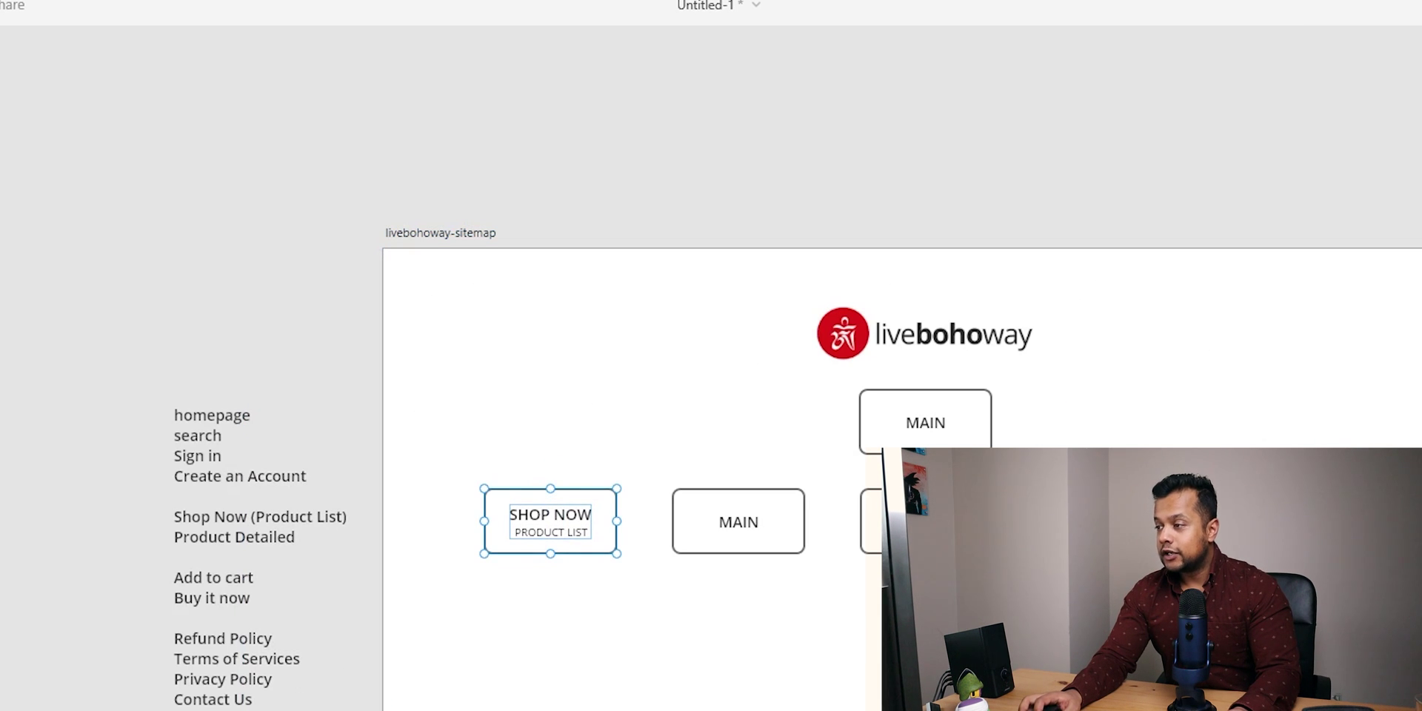
Switch to the web browser and open the Natural Cork Yoga Mat from the shop's Products page
key("space")
left_click_drag(842, 623, 778, 568)
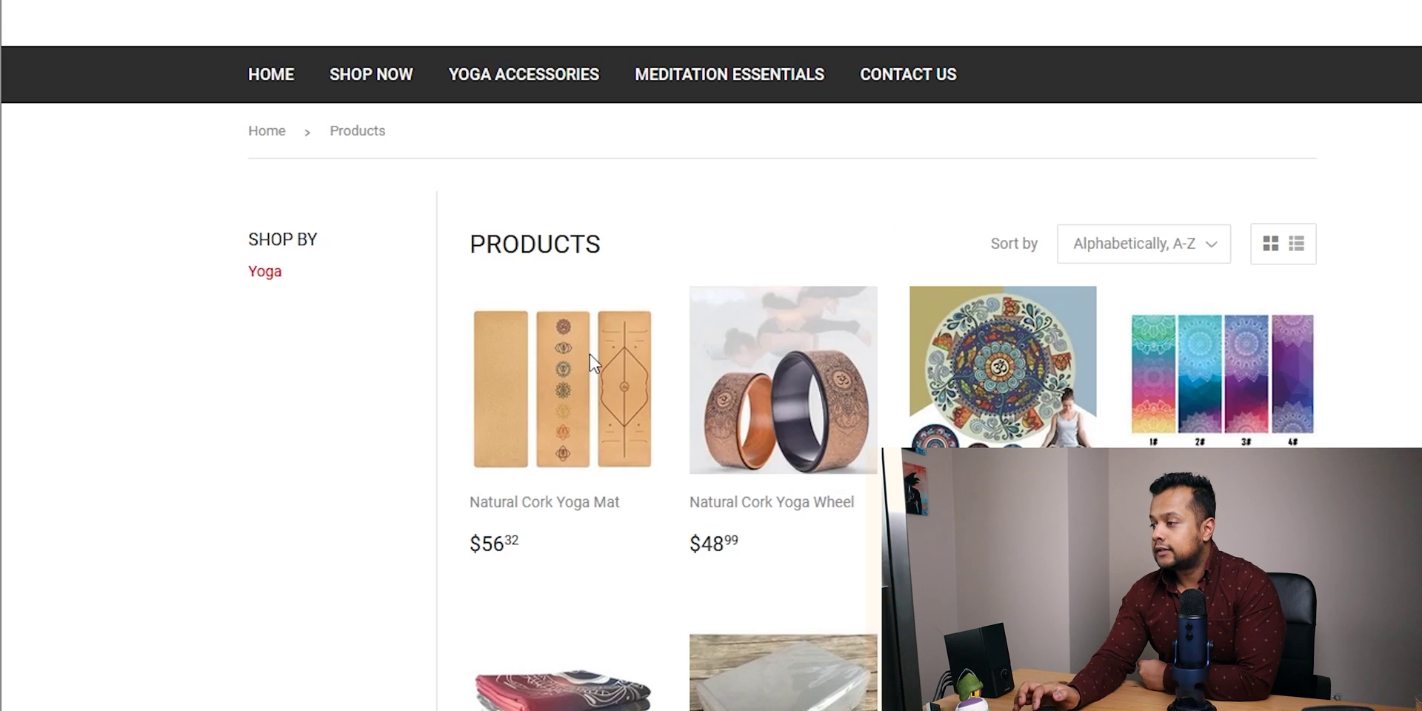
left_click(592, 363)
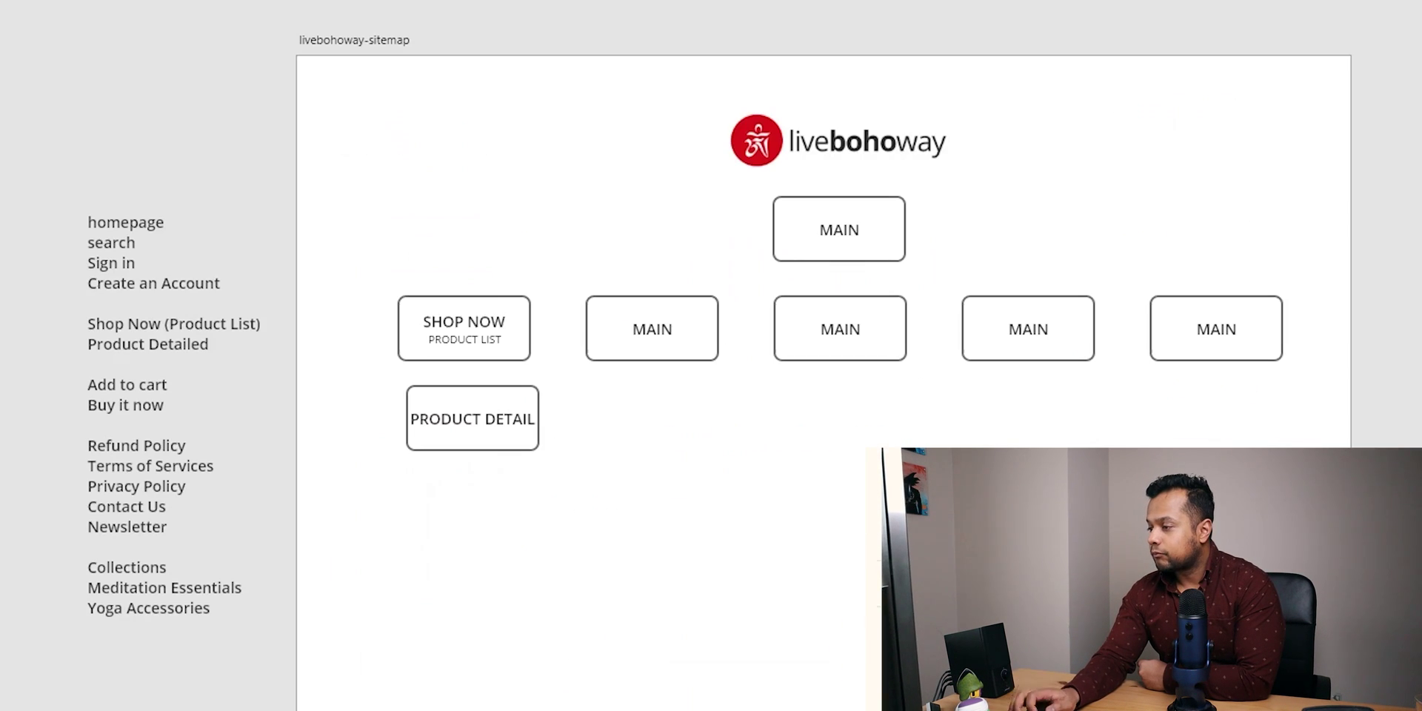
Align the PRODUCT DETAIL box directly beneath the SHOP NOW box
left_click_drag(551, 472, 433, 416)
left_click(448, 525)
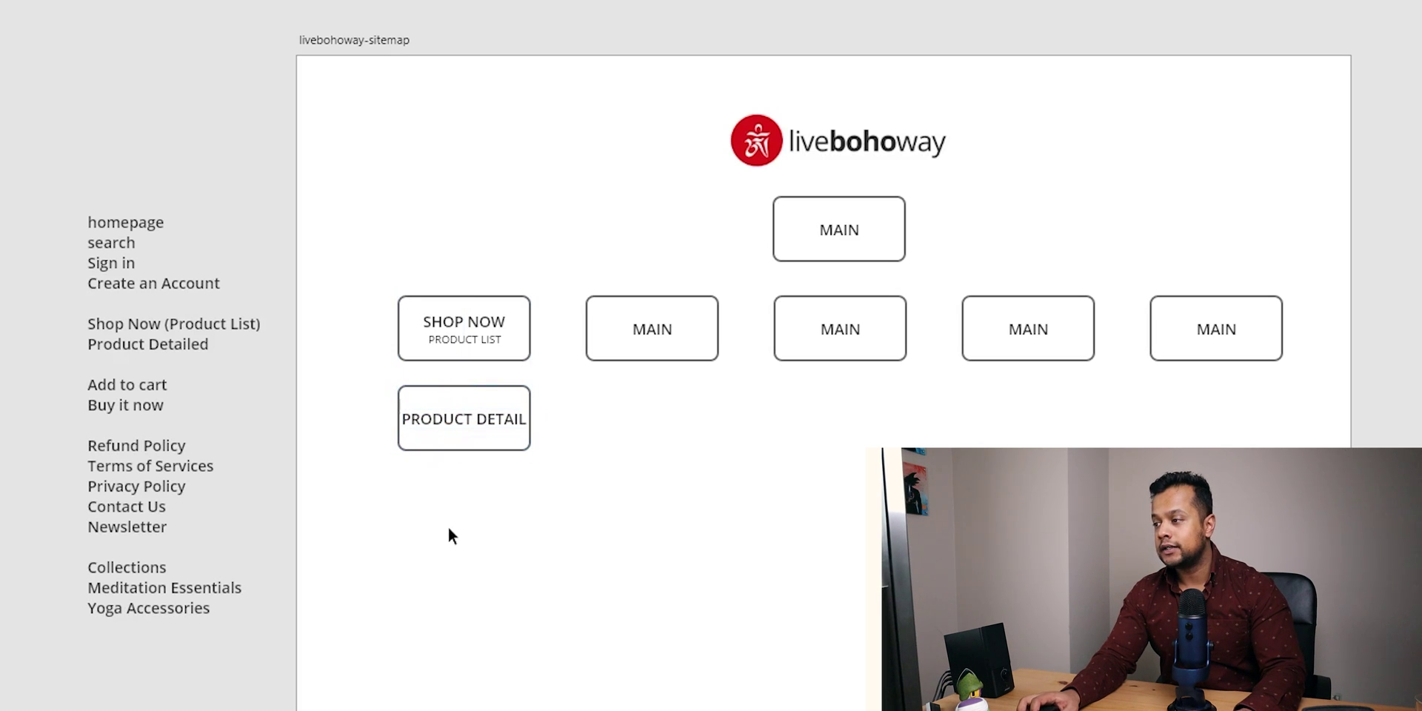
double_click(434, 421)
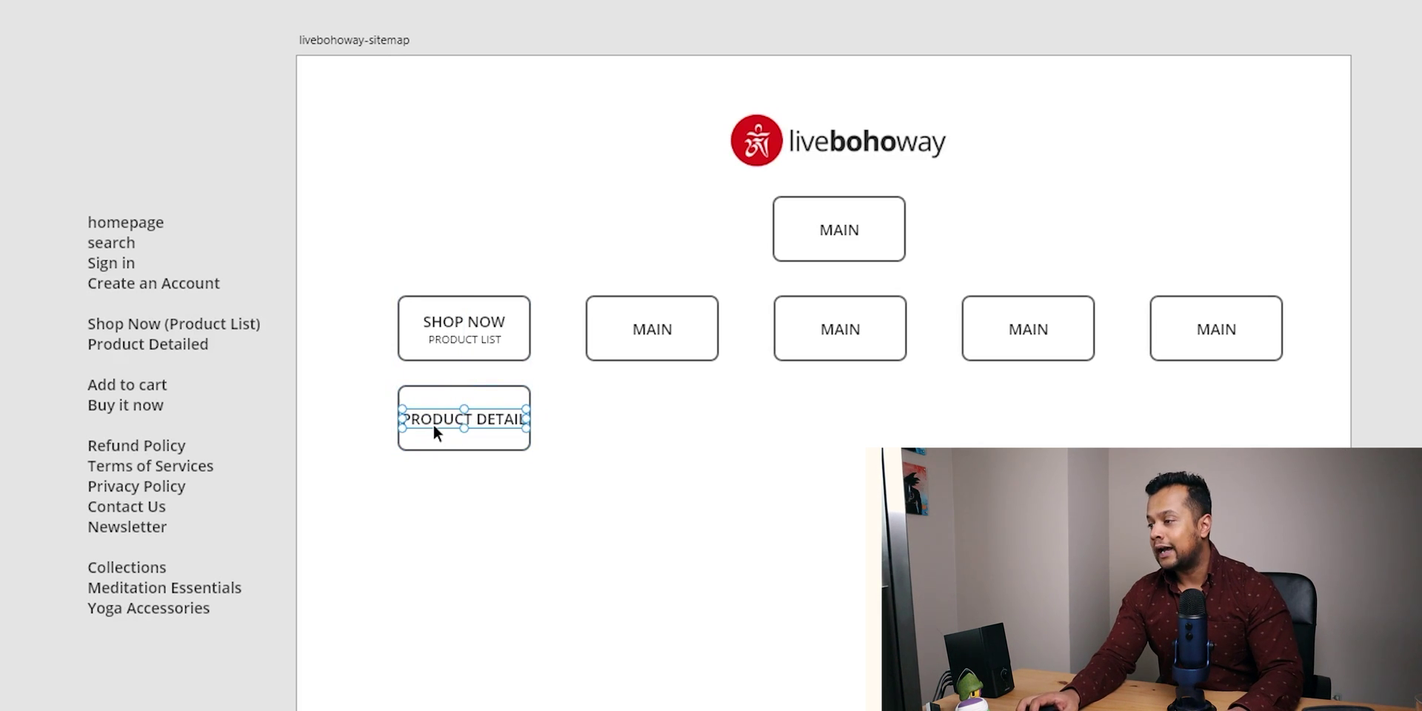
left_click(437, 539)
key("z")
left_click_drag(330, 247, 1274, 444)
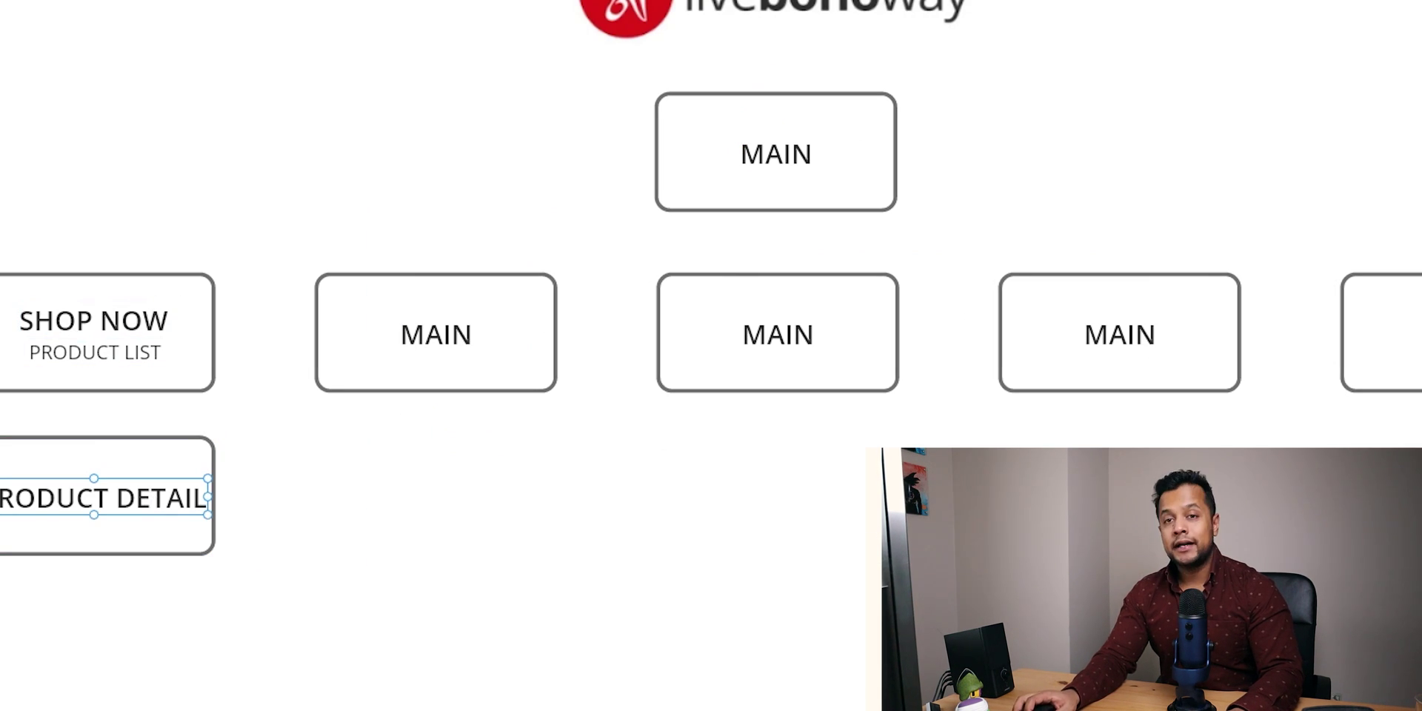
left_click(286, 579)
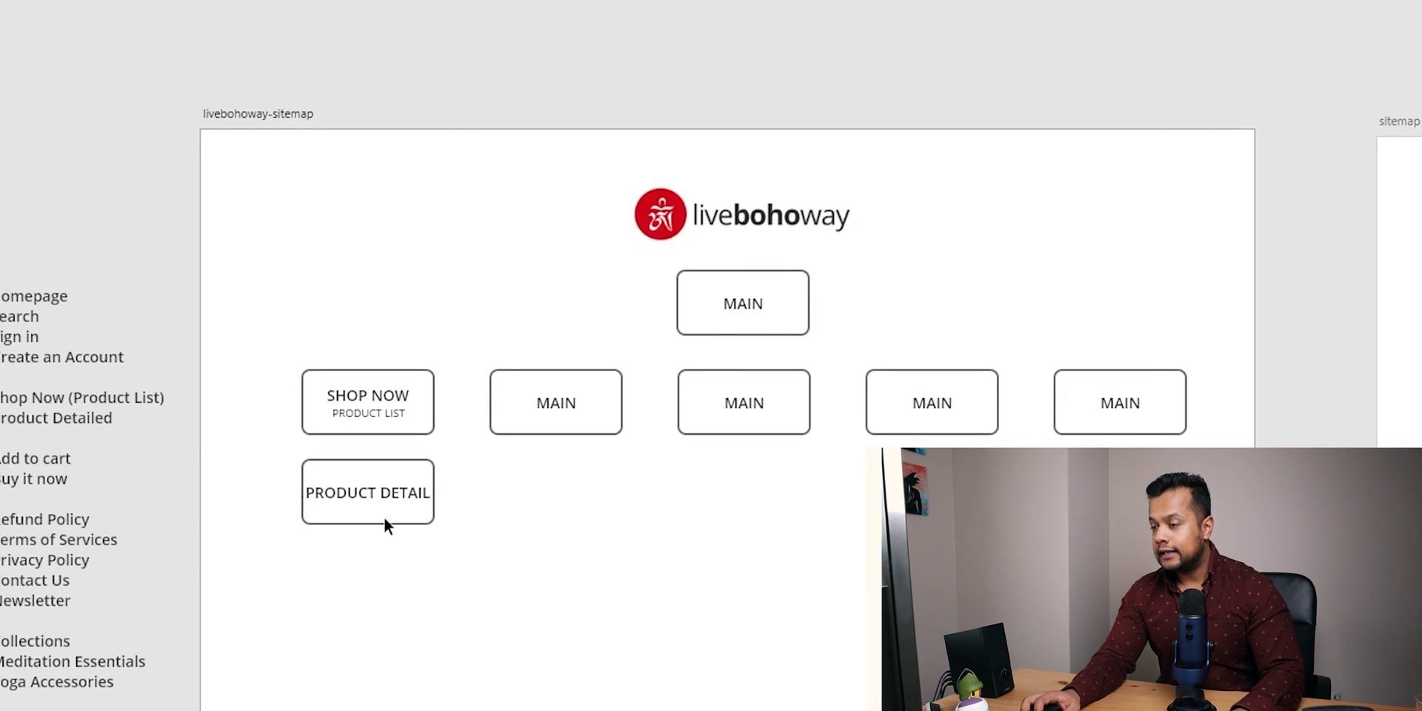
Duplicate the PRODUCT DETAIL box twice, stacking the copies evenly below it in the first column
left_click_drag(374, 489, 371, 653)
left_click(368, 630)
left_click(368, 615)
left_click(373, 543)
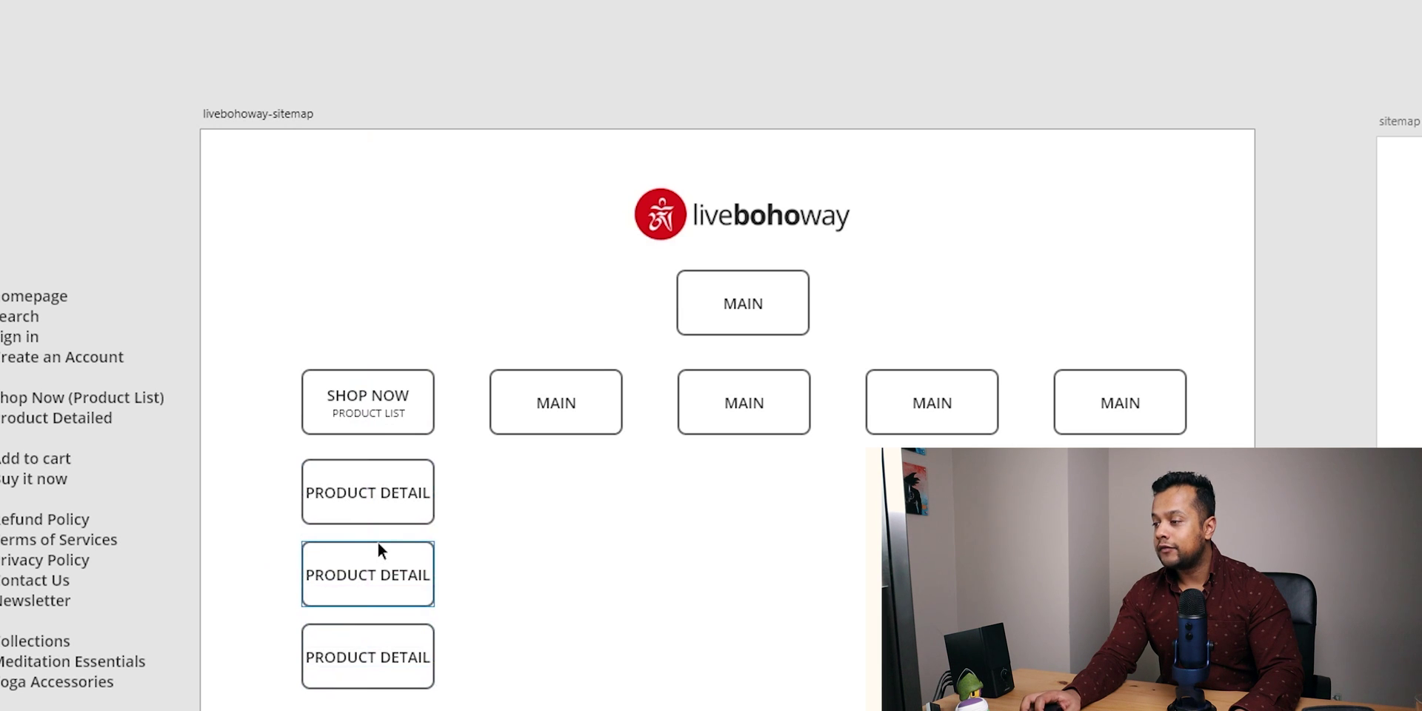
key("Escape")
left_click(368, 574)
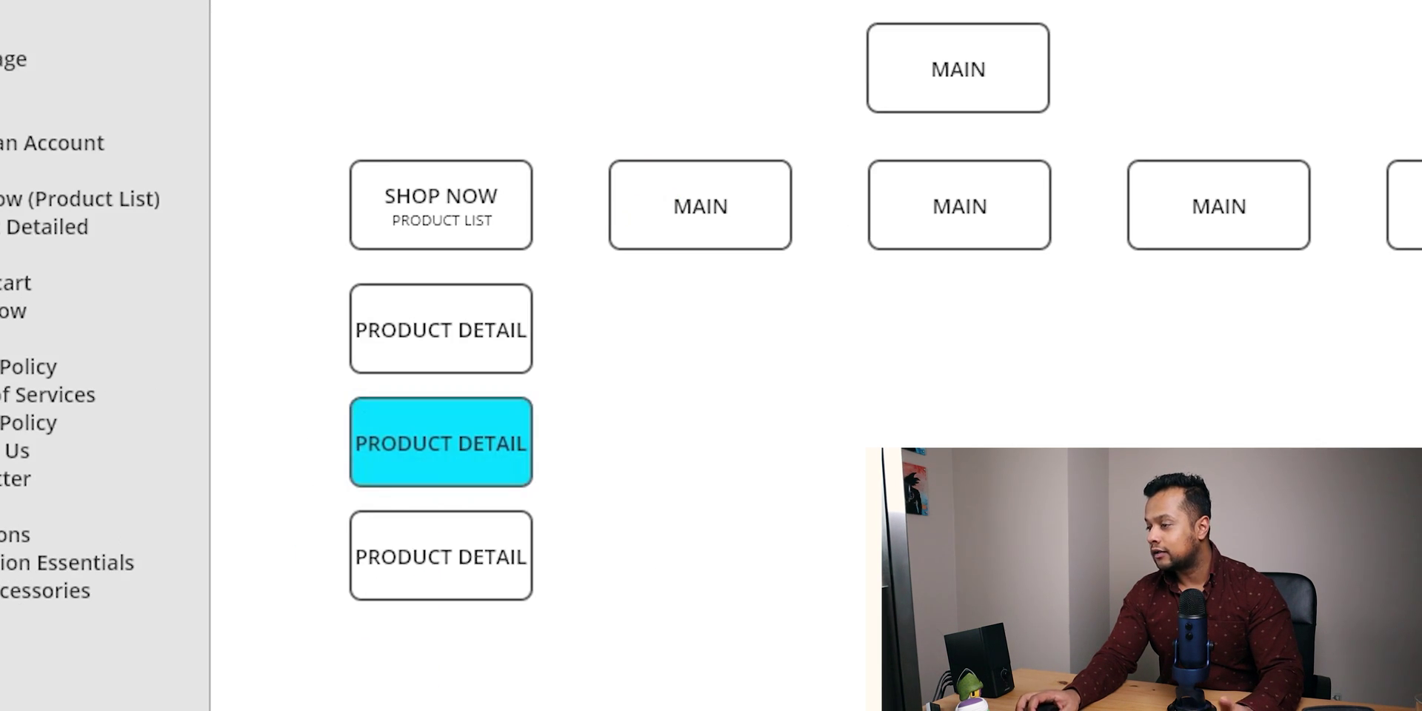
key("ctrl+z")
key("ctrl+z")
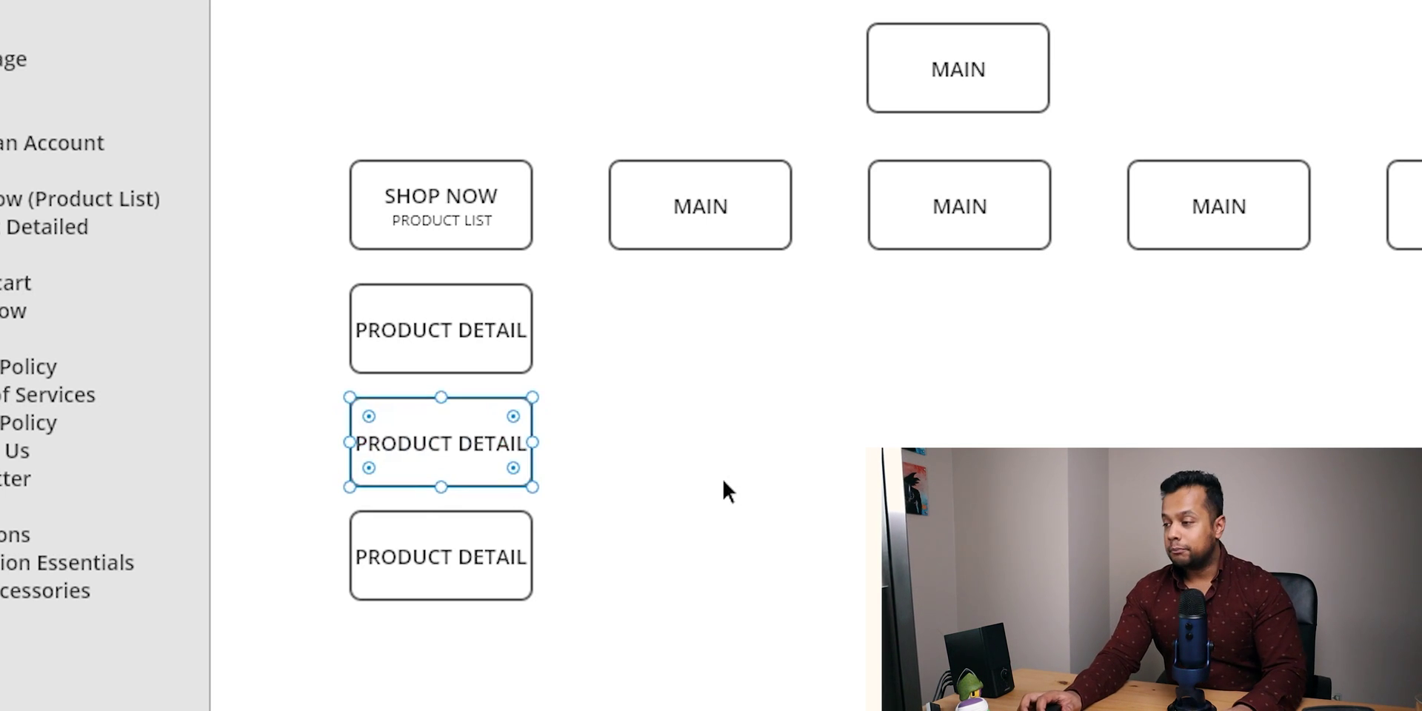
left_click(719, 477)
Relabel the middle PRODUCT DETAIL box as ADD TO CART, following the page list beside the artboard
left_click_drag(670, 9, 0, 556)
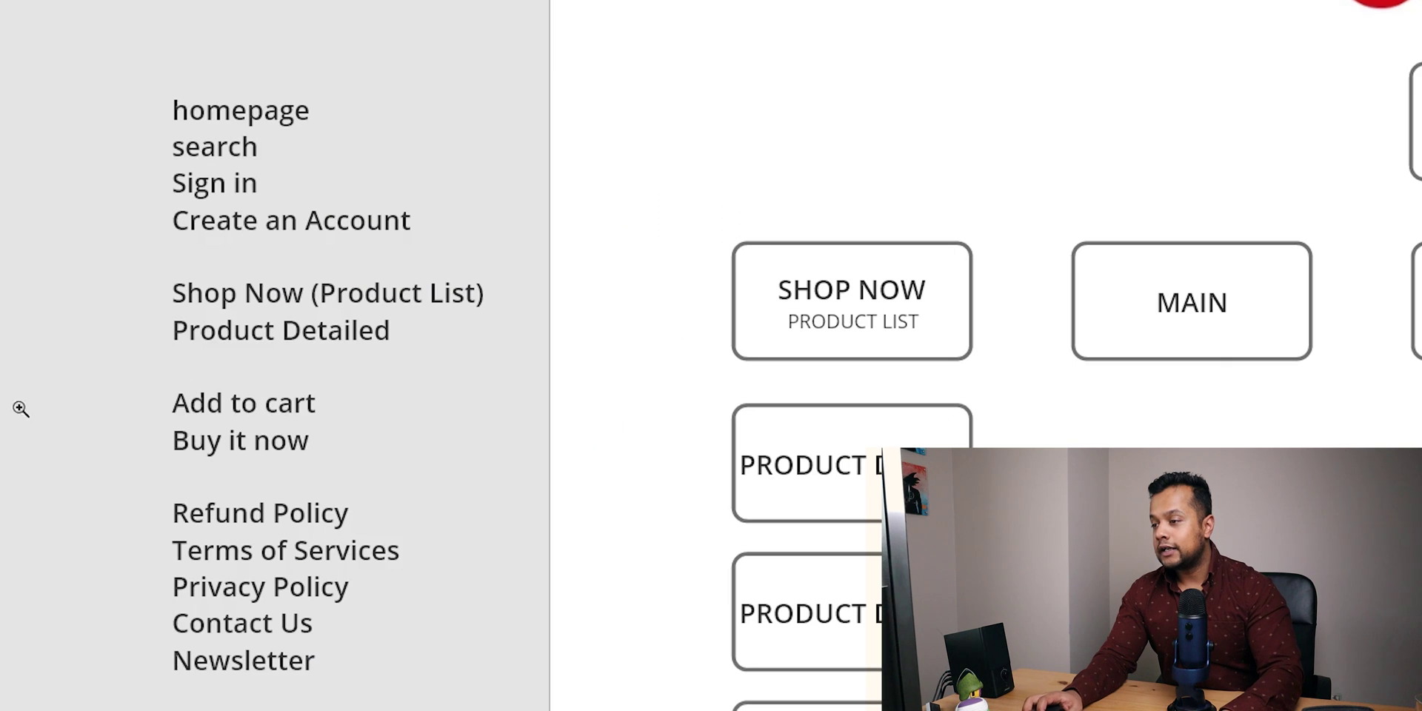
left_click(35, 460)
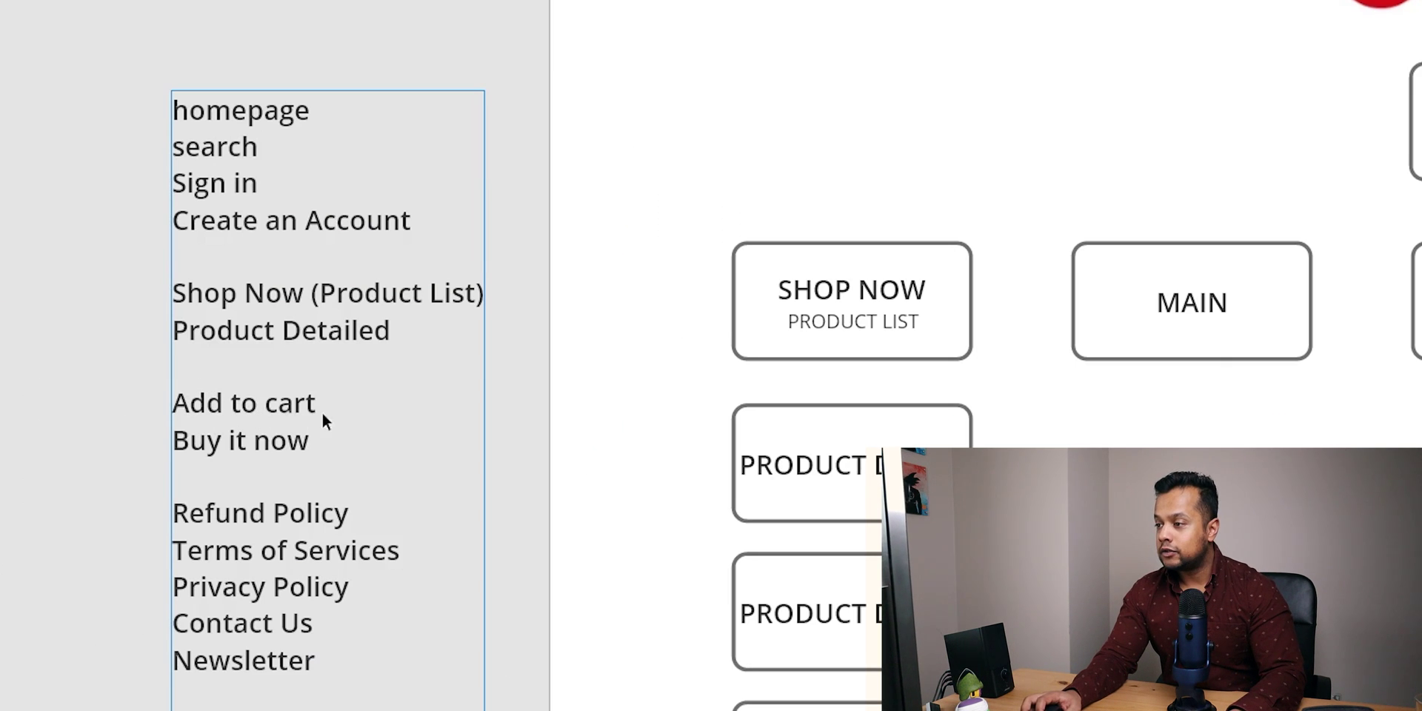
double_click(874, 619)
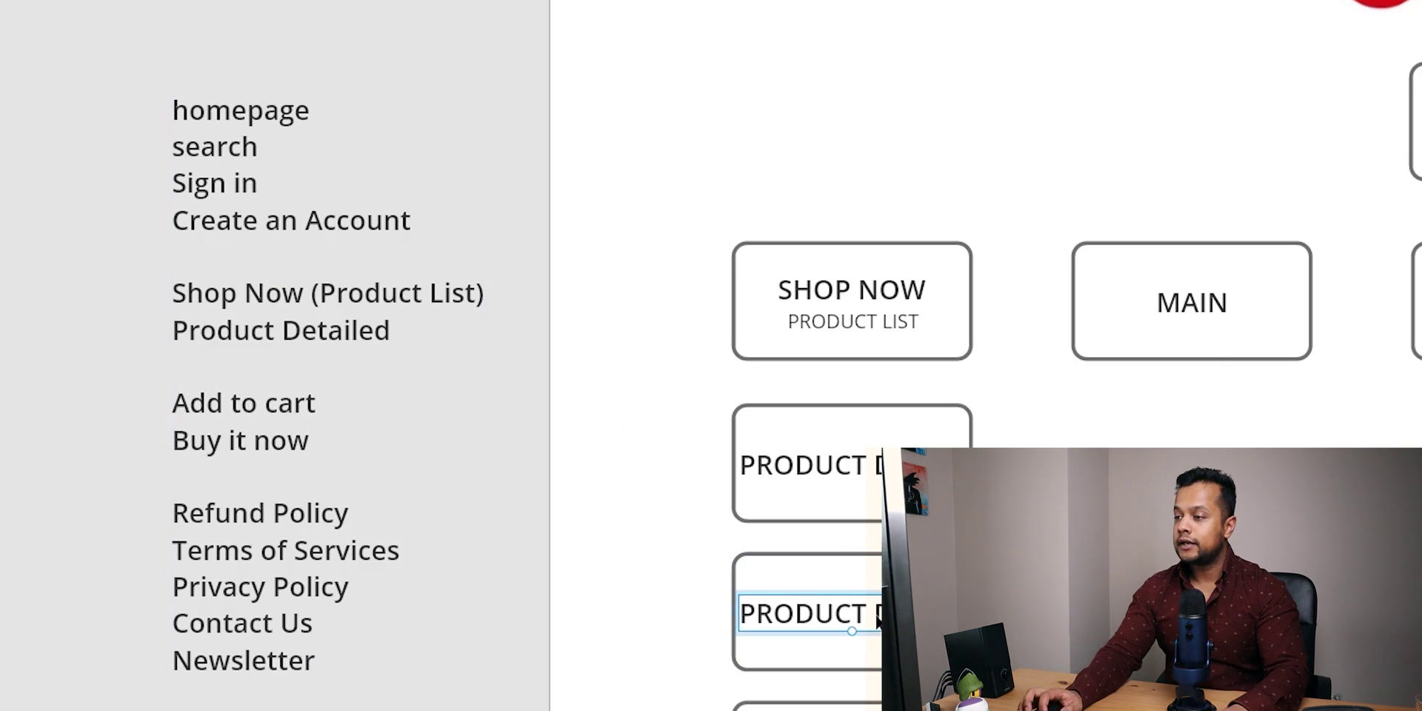
double_click(876, 619)
type("a")
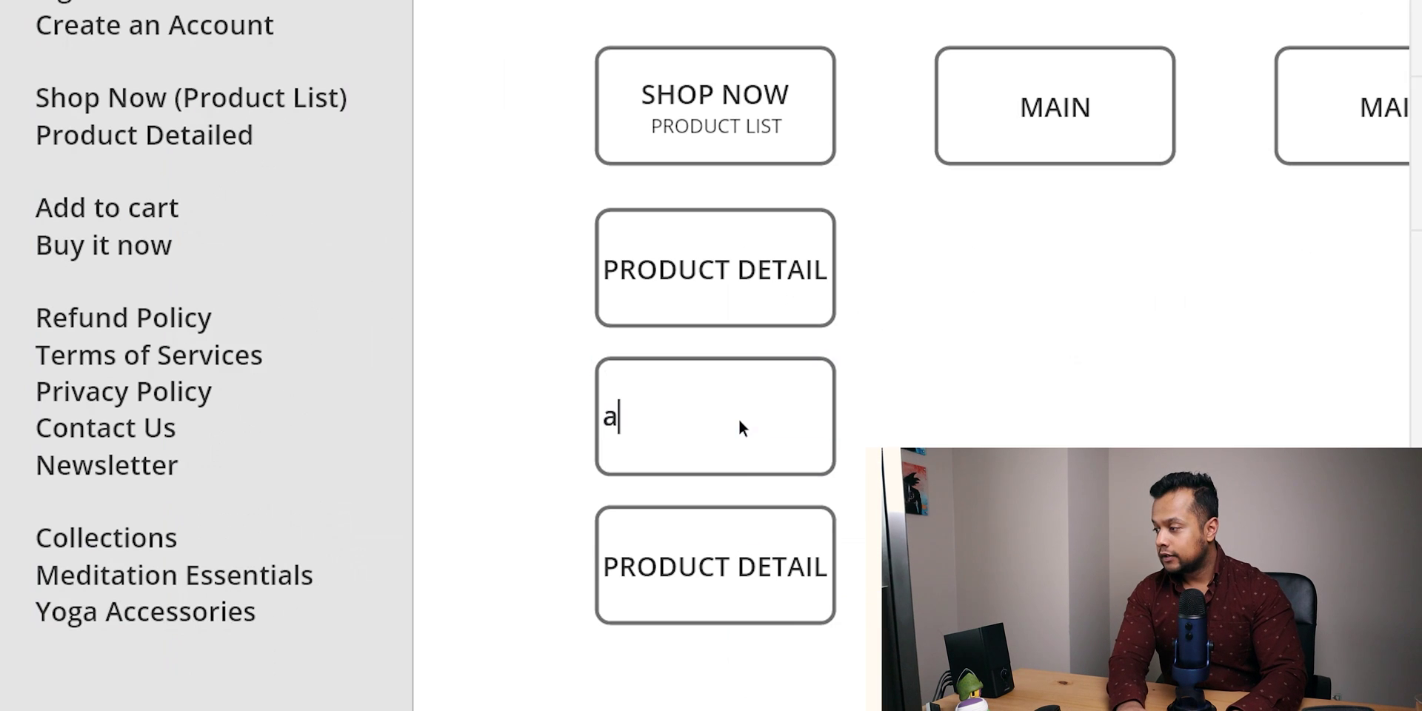
key("BackSpace")
type("ADD TO CART")
key("Escape")
Relabel the lowest PRODUCT DETAIL box as BUY IT NOW
left_click(748, 565)
double_click(743, 565)
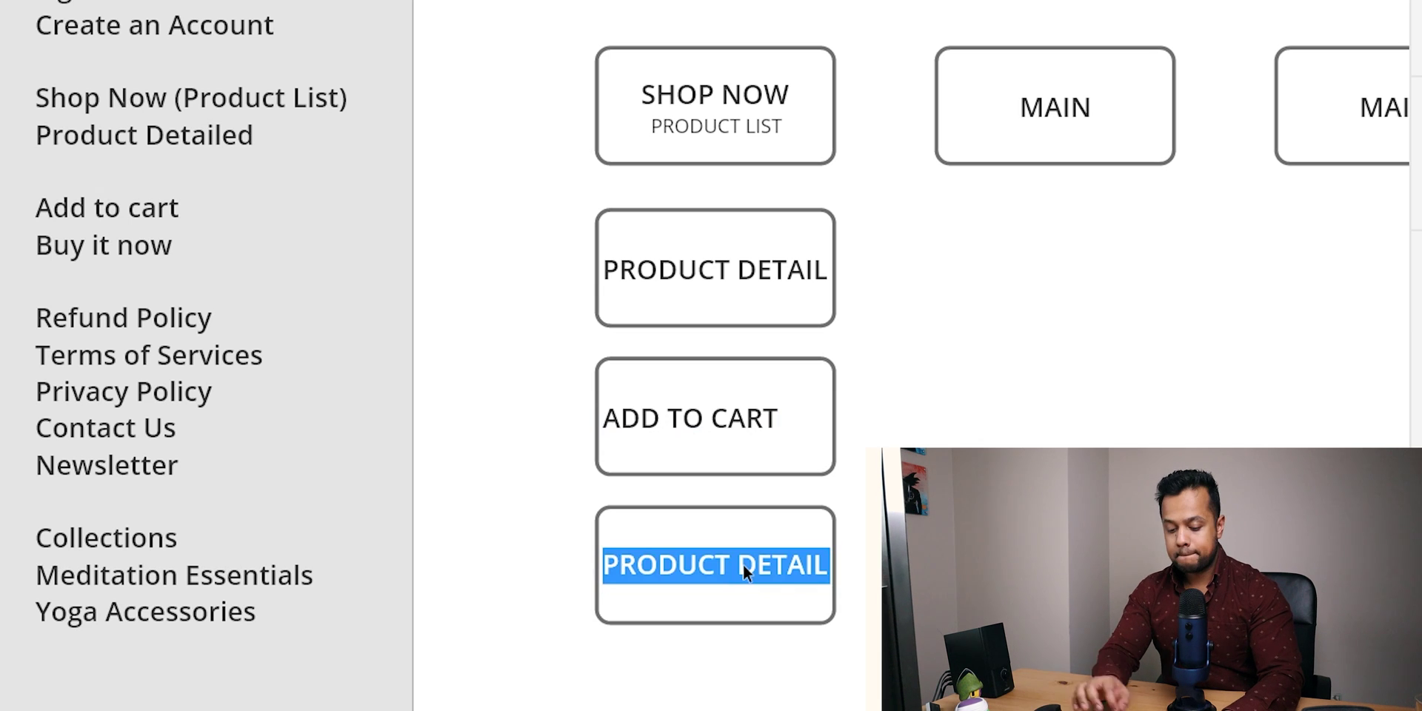
type("BUY IT N")
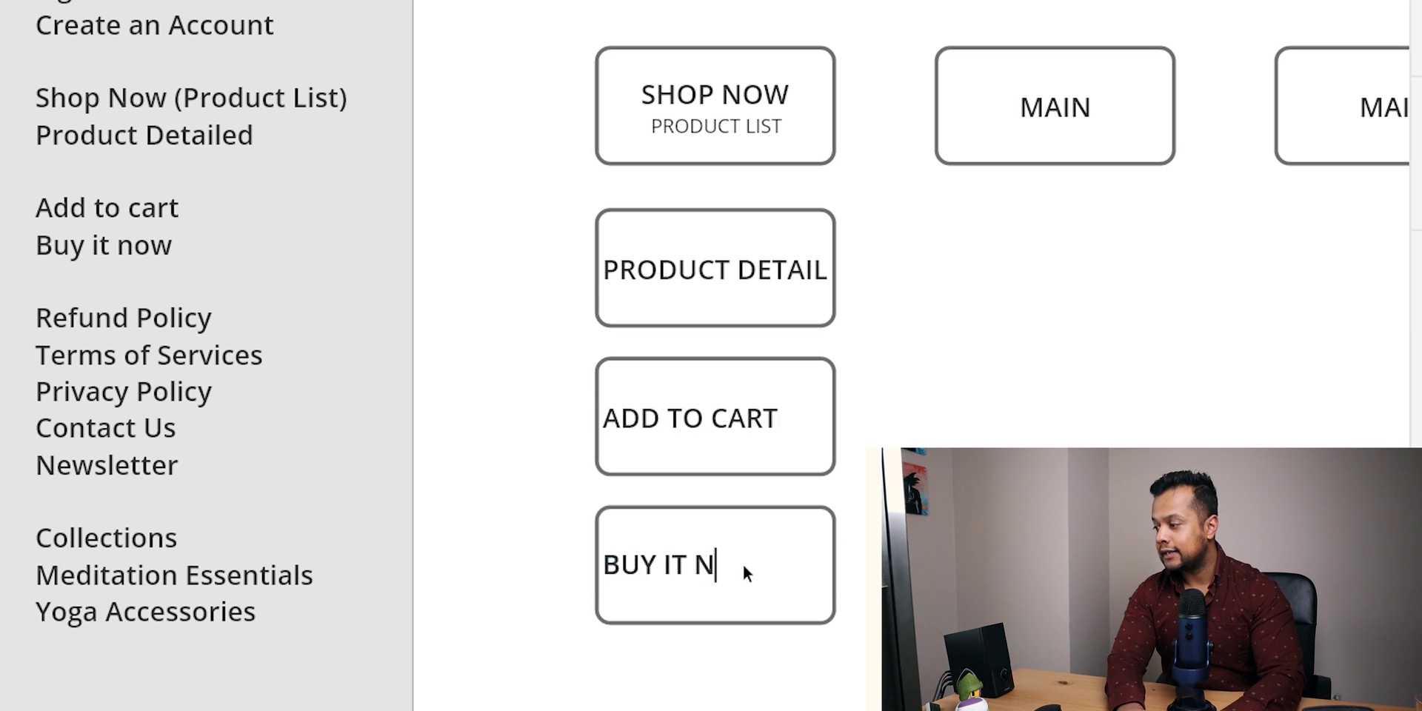
type("OW")
key("Escape")
Centre the ADD TO CART and BUY IT NOW labels horizontally within their boxes
left_click_drag(860, 686, 634, 369)
left_click_drag(955, 682, 703, 338)
key("shift+c")
left_click(1202, 397)
left_click_drag(1155, 527, 699, 468)
left_click(842, 433)
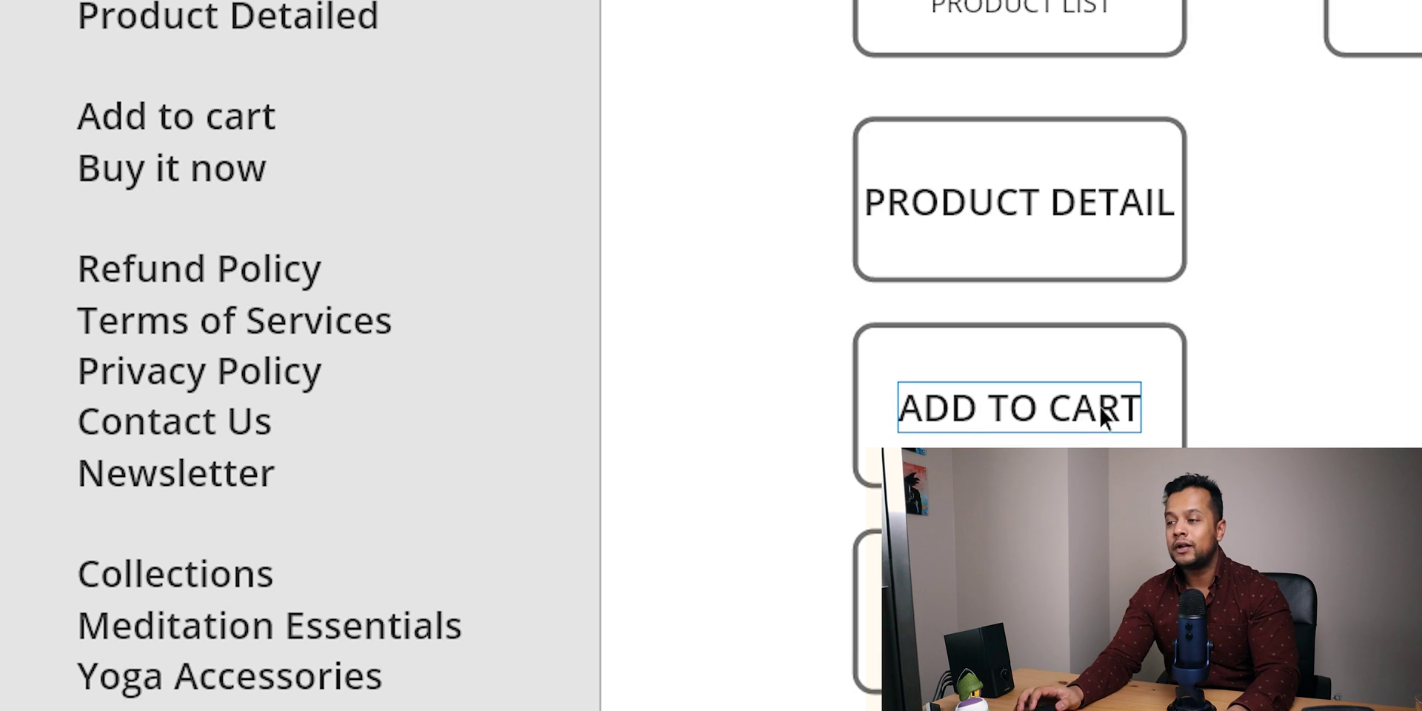
double_click(146, 425)
double_click(176, 462)
left_click(183, 420)
key("Escape")
left_click_drag(741, 459, 0, 680)
left_click_drag(208, 590, 921, 505)
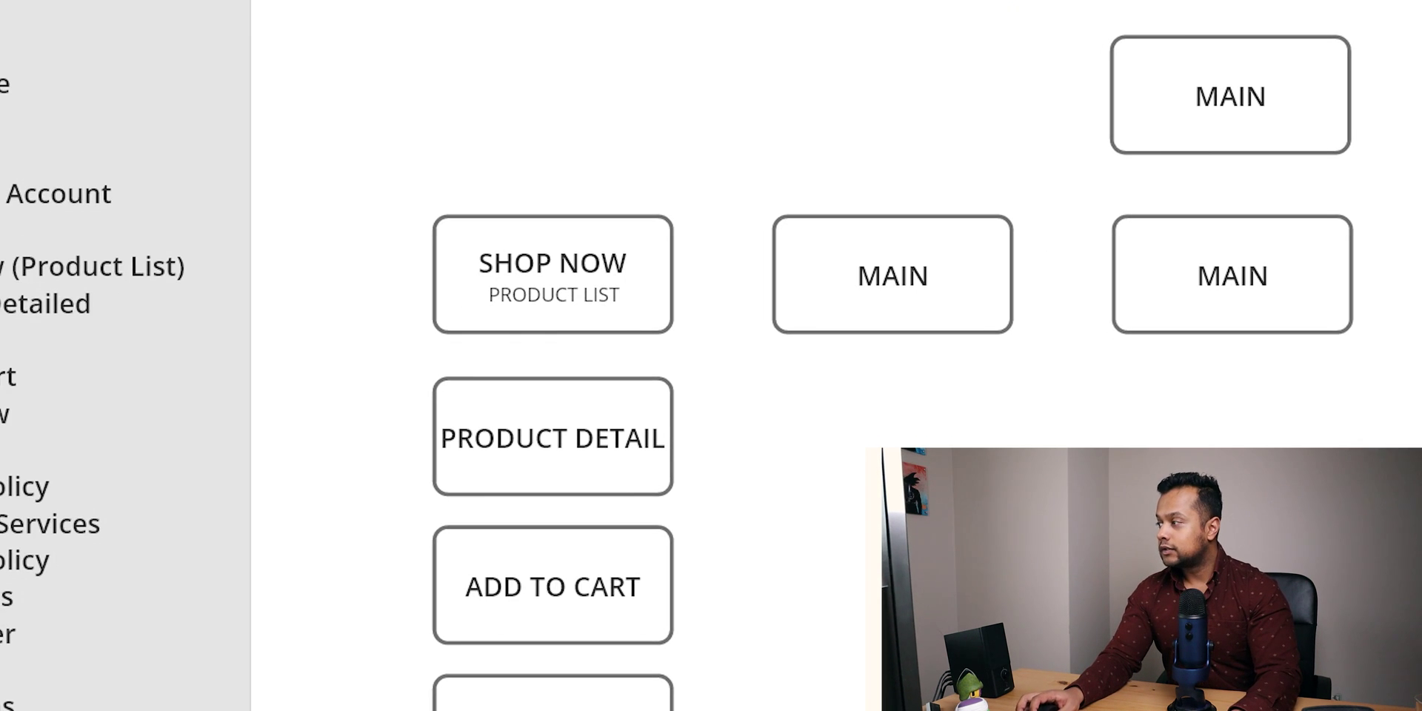
Copy the Yoga Accessories entry from the page list beside the artboard
double_click(876, 279)
double_click(876, 279)
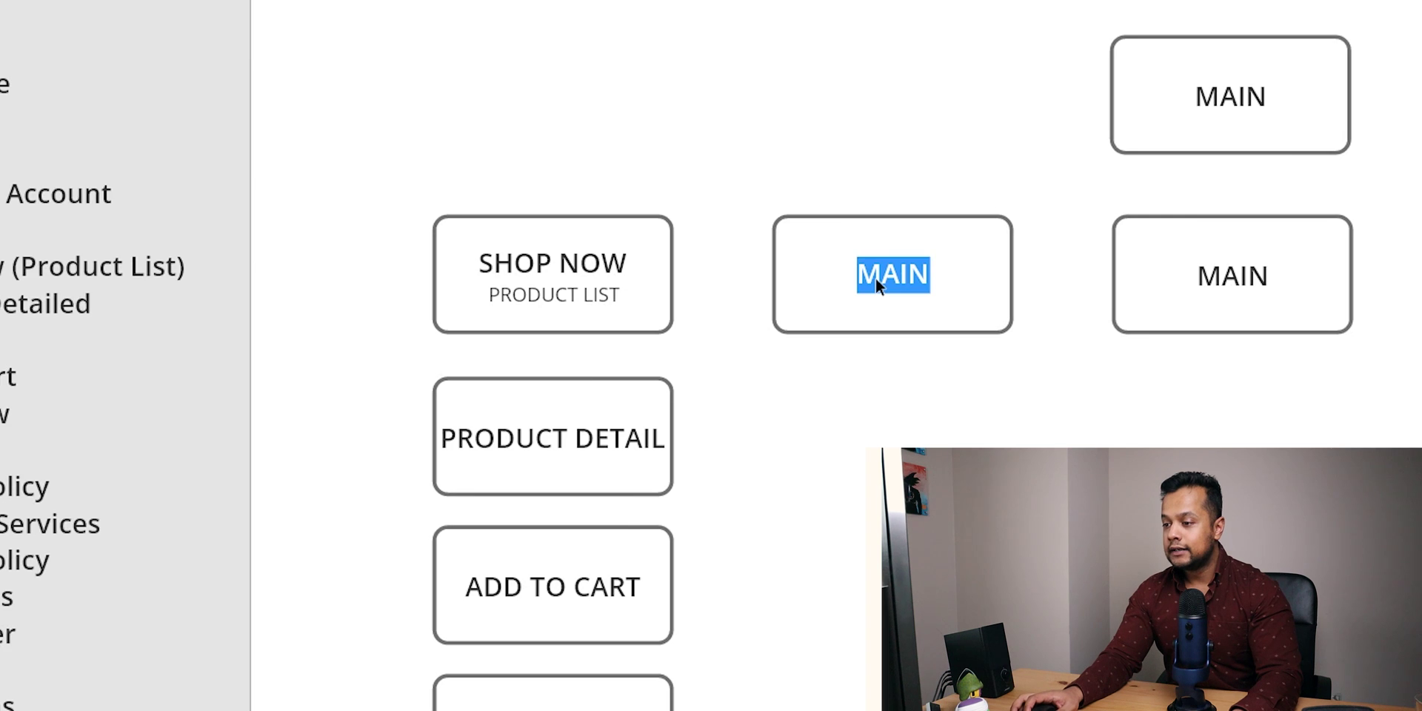
left_click(79, 523)
double_click(86, 517)
left_click(87, 518)
double_click(88, 517)
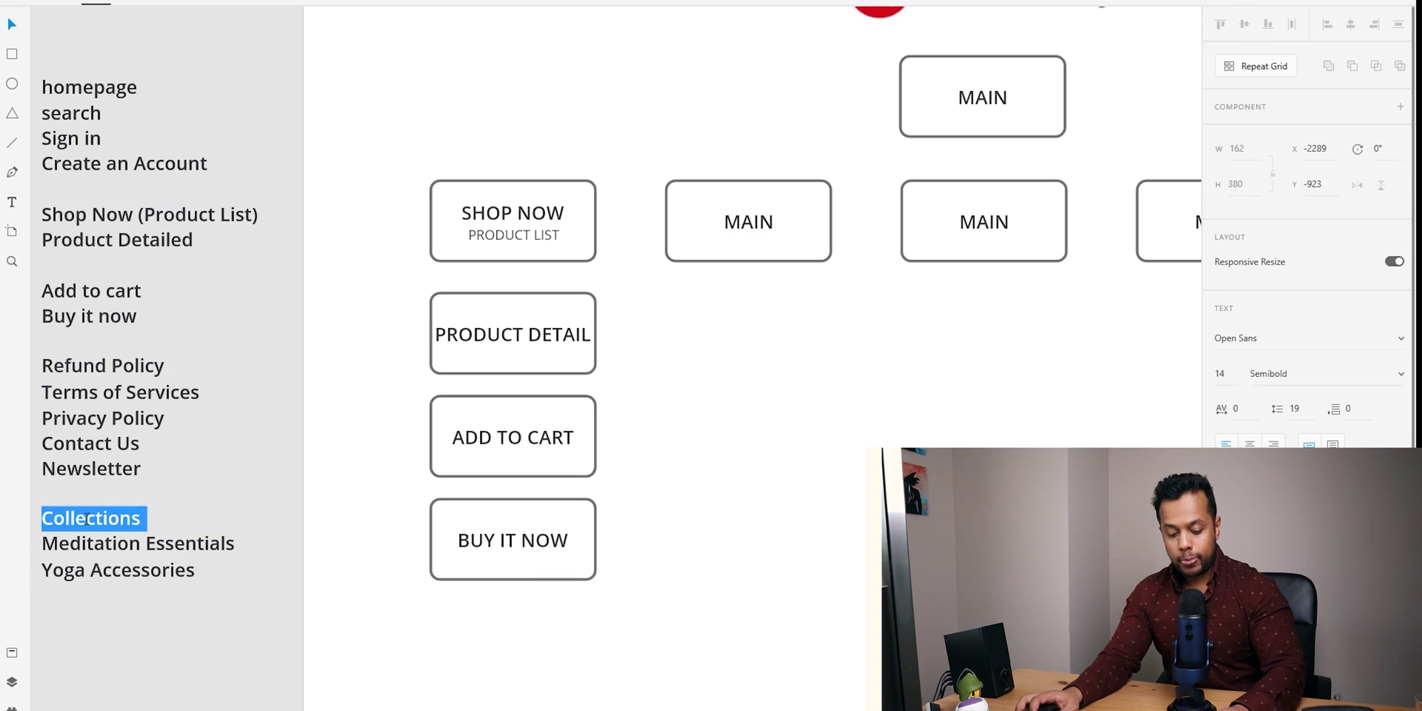
triple_click(77, 546)
double_click(63, 570)
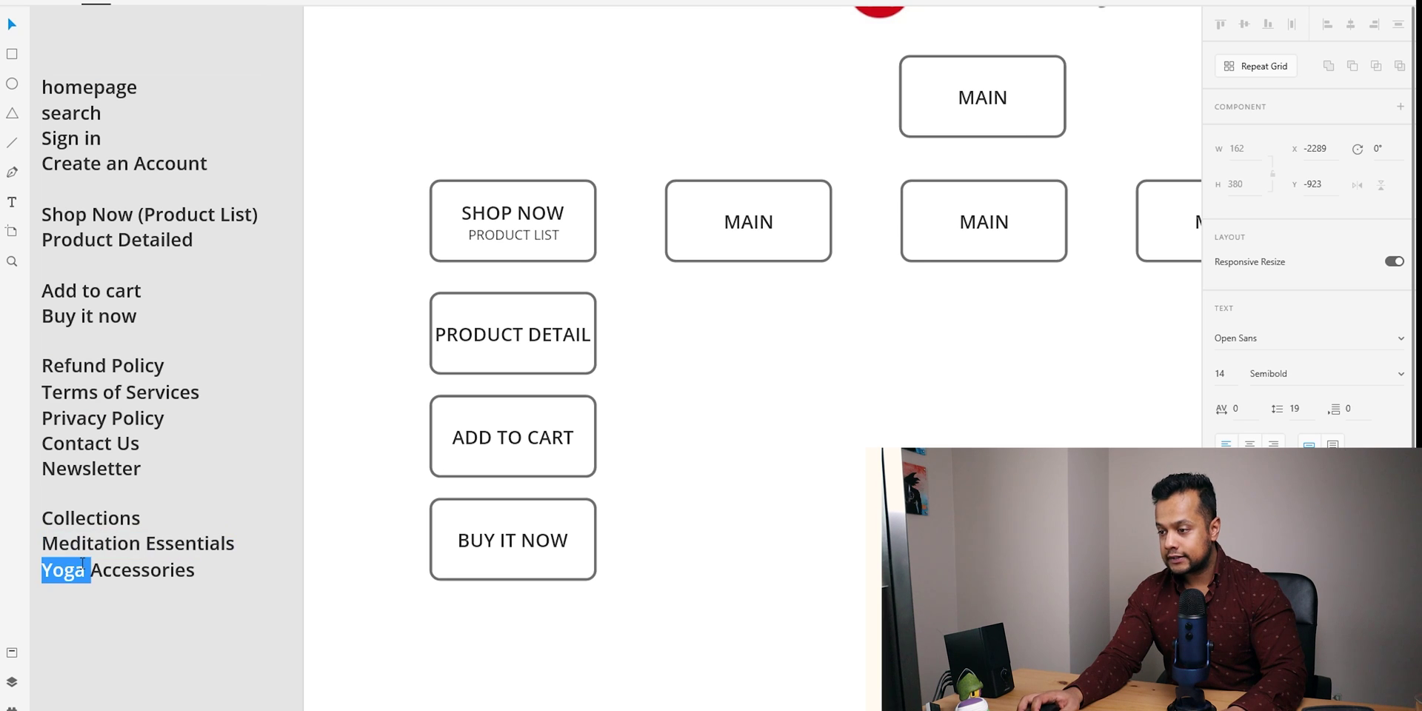
double_click(82, 546)
key("Escape")
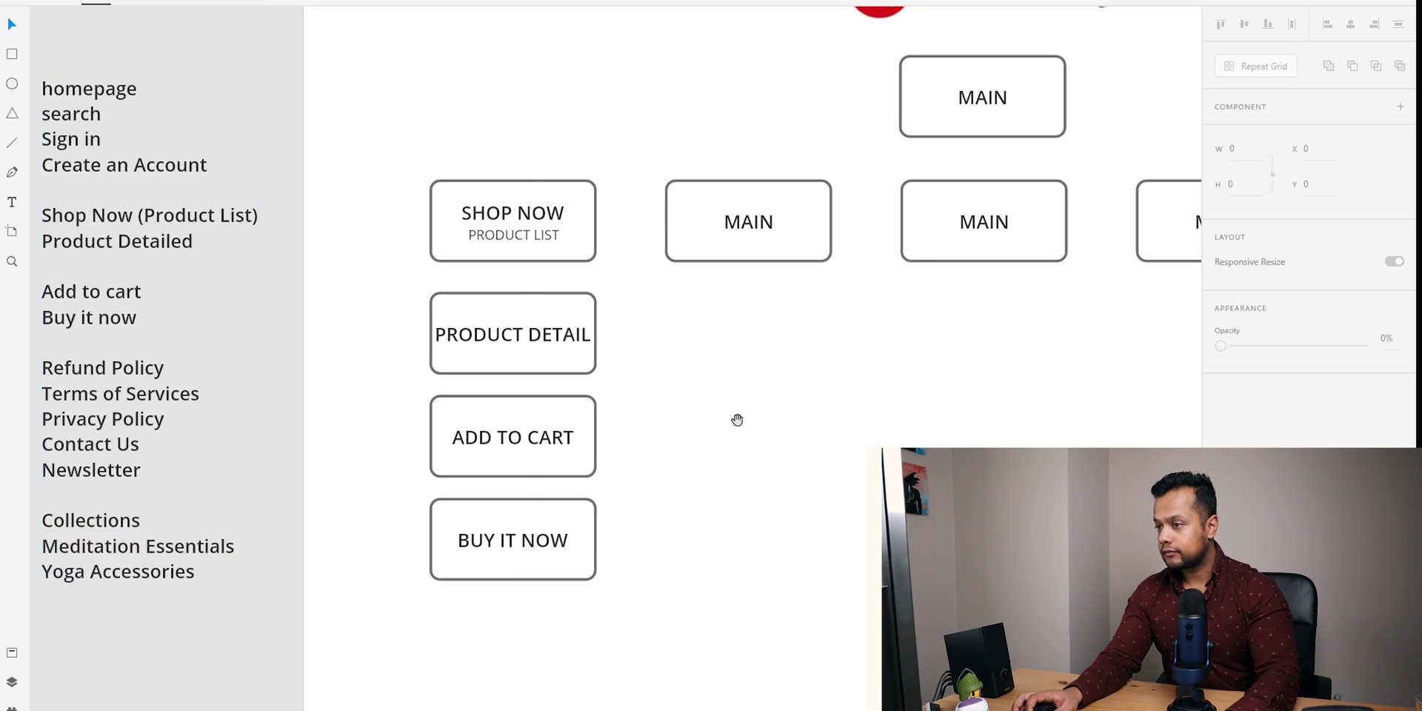
Replace the MAIN label in the second row's second box with Yoga Accessories and convert it to uppercase
double_click(749, 221)
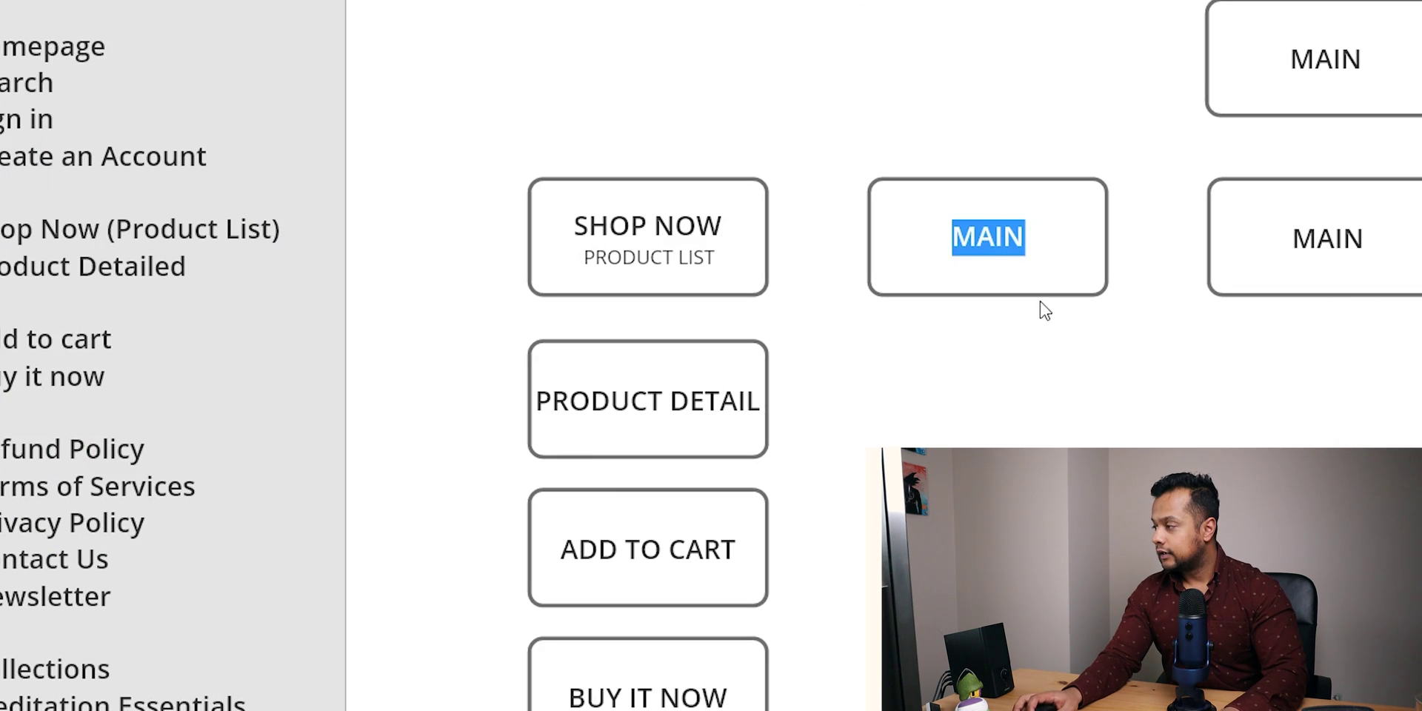
key("ctrl+v")
key("ctrl+a")
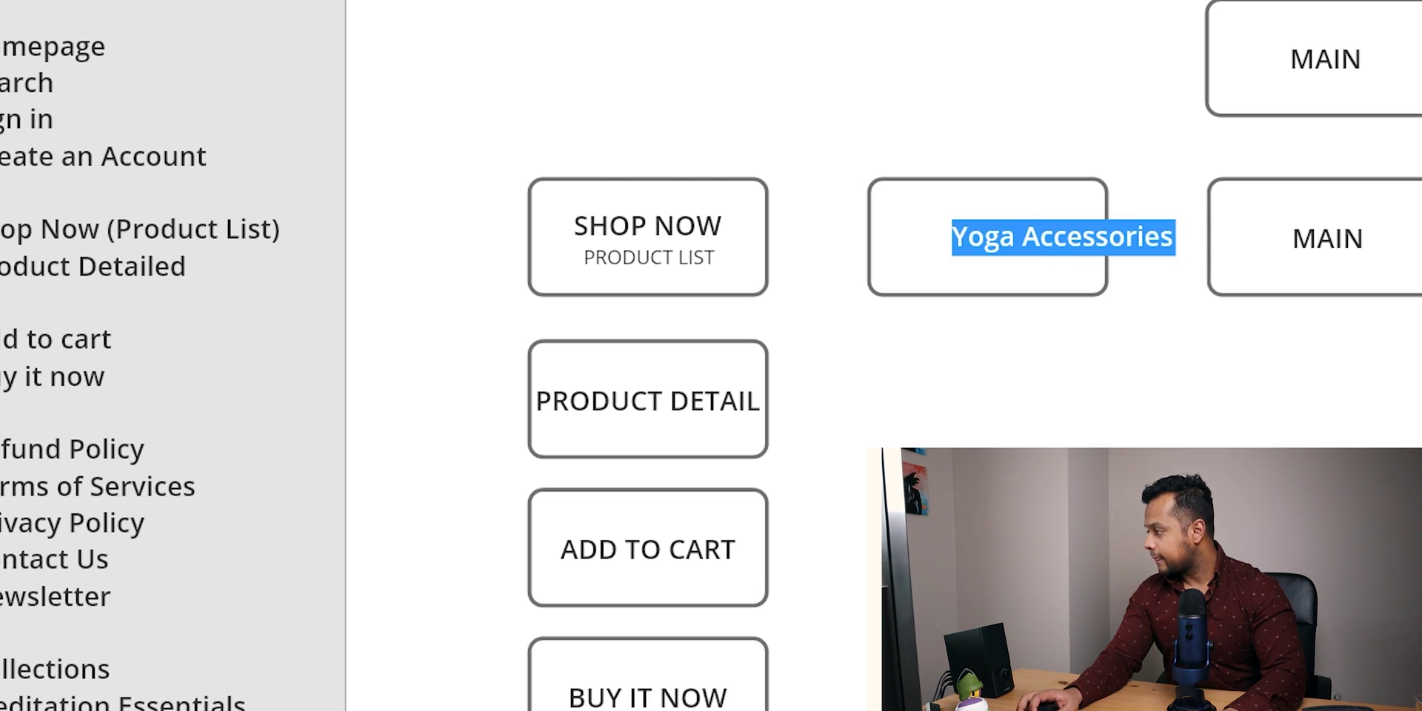
key("ctrl+shift+k")
Break the YOGA ACCESSORIES label into two centred lines and centre it within its box
left_click(1035, 221)
double_click(1036, 226)
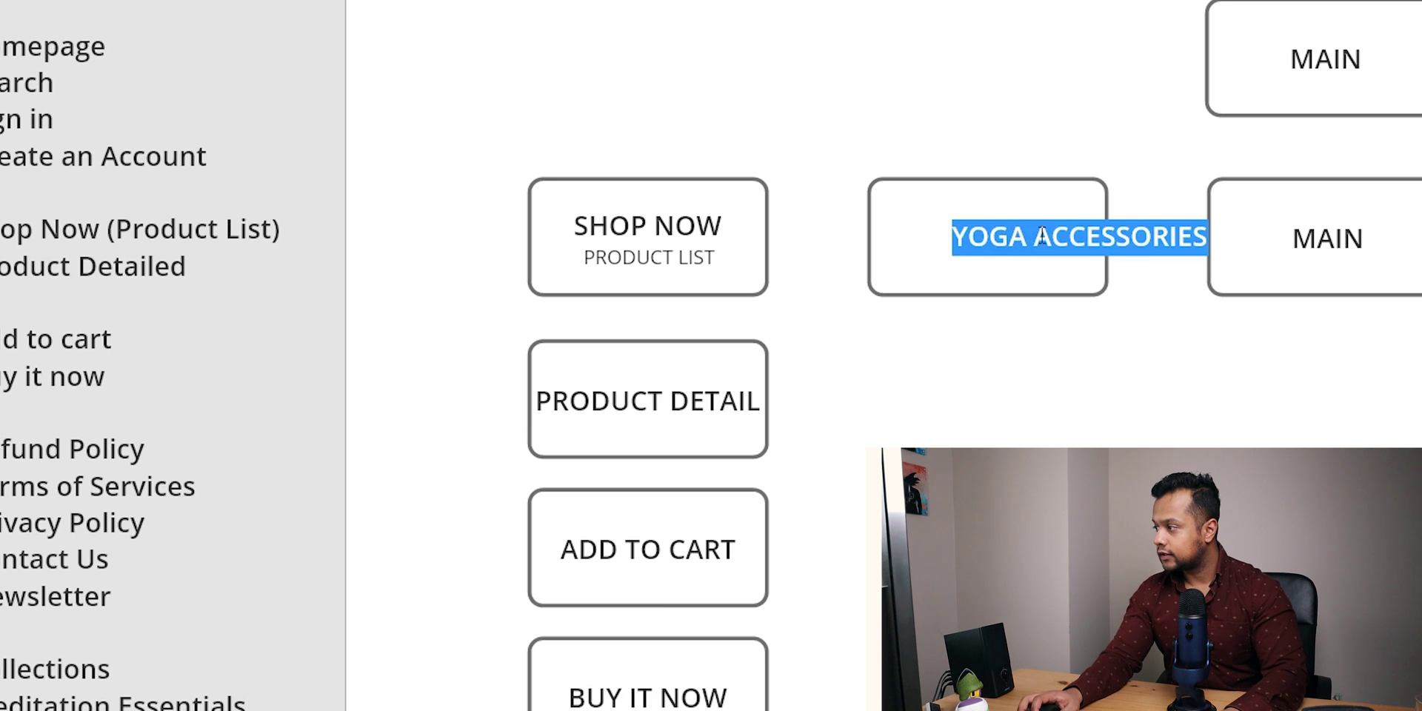
left_click(1037, 226)
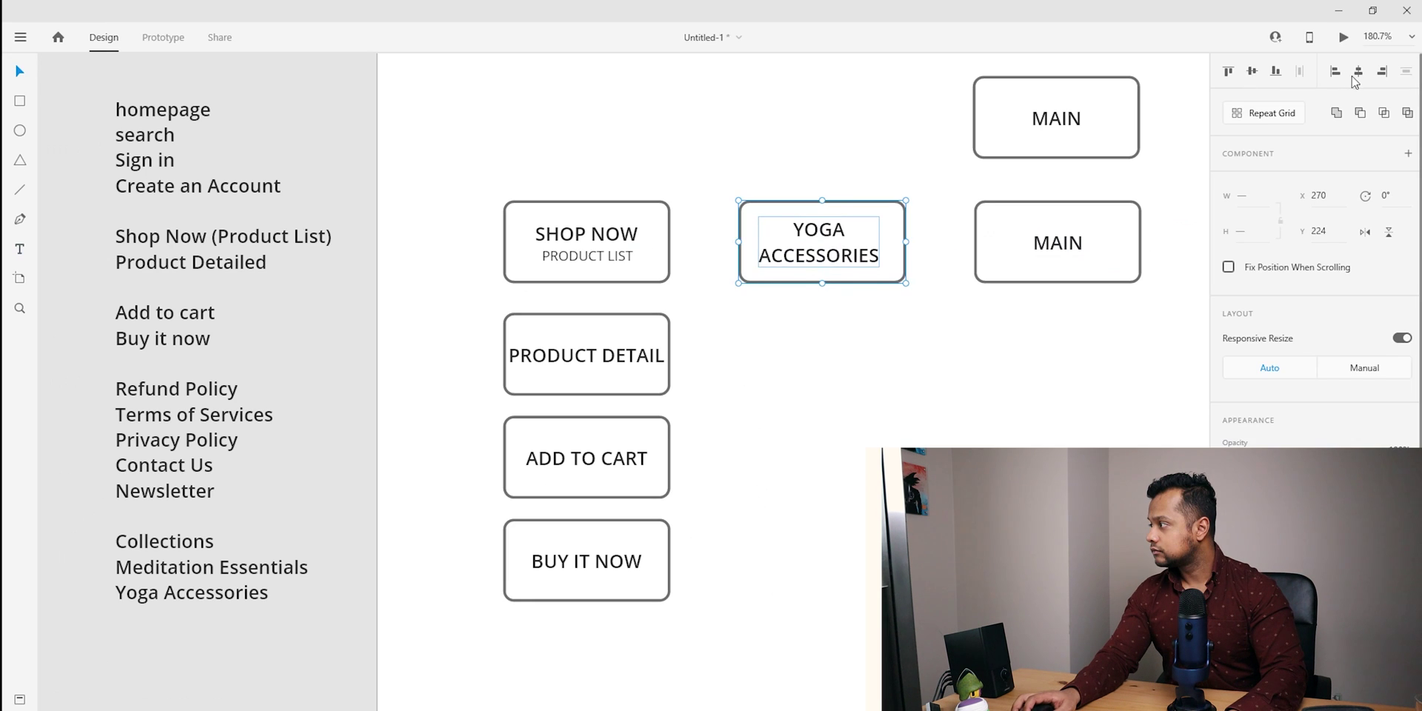
left_click(1353, 75)
left_click(834, 468)
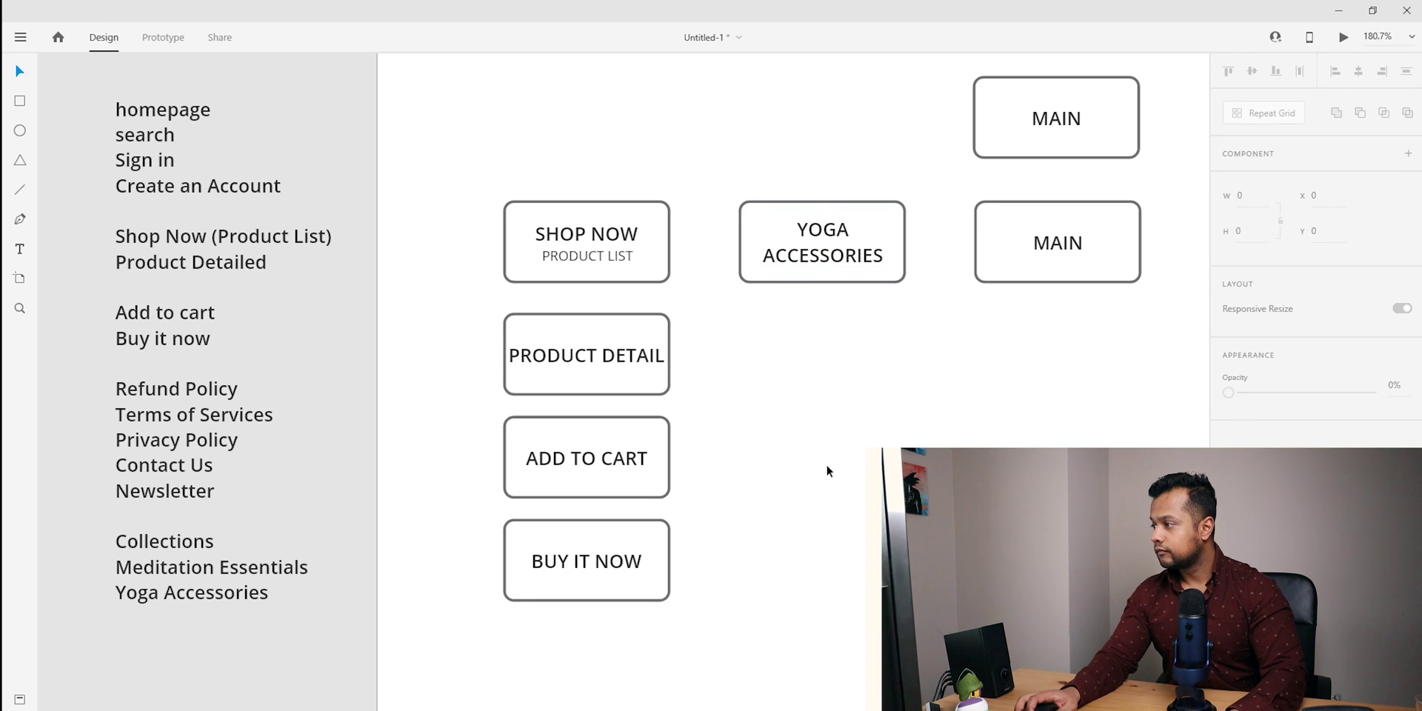
Cut the Meditation Essentials entry from the page list and delete the Yoga Accessories entry as well
double_click(217, 572)
triple_click(216, 568)
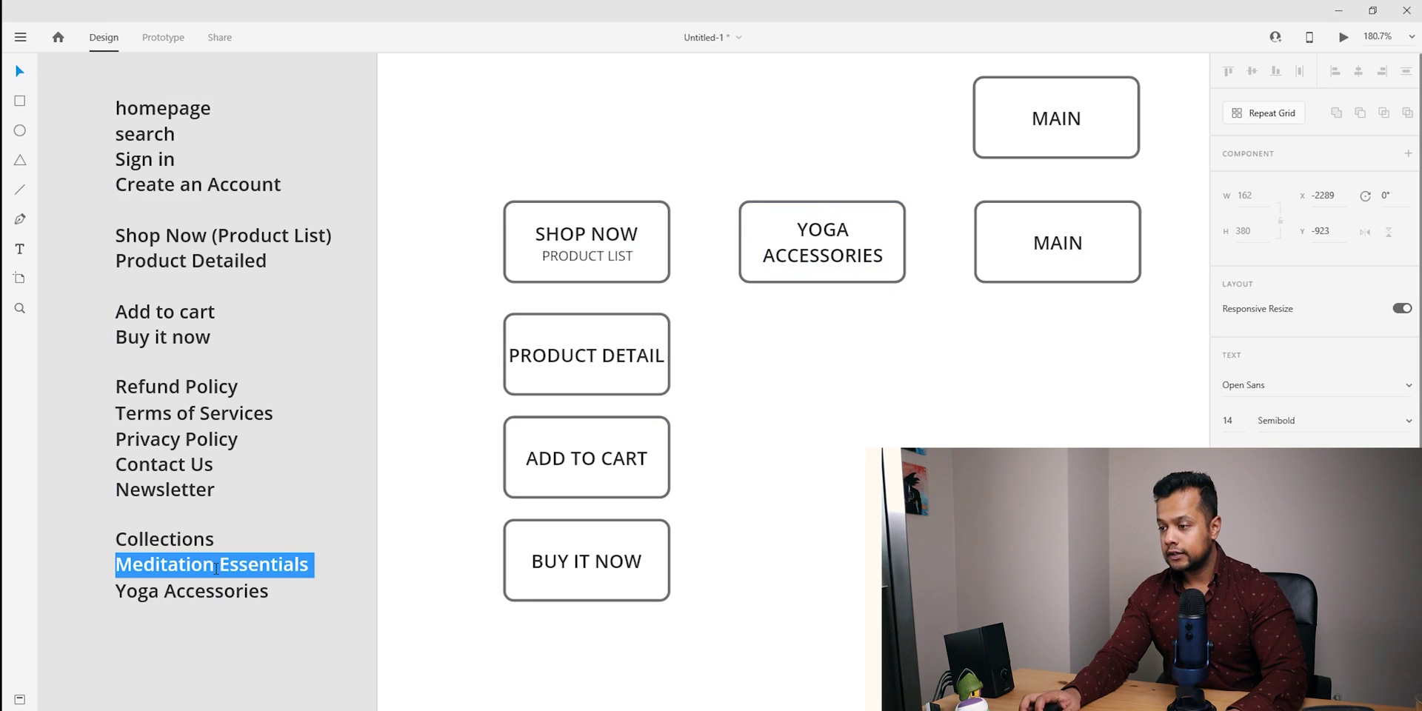
key("BackSpace")
triple_click(249, 565)
key("BackSpace")
key("BackSpace")
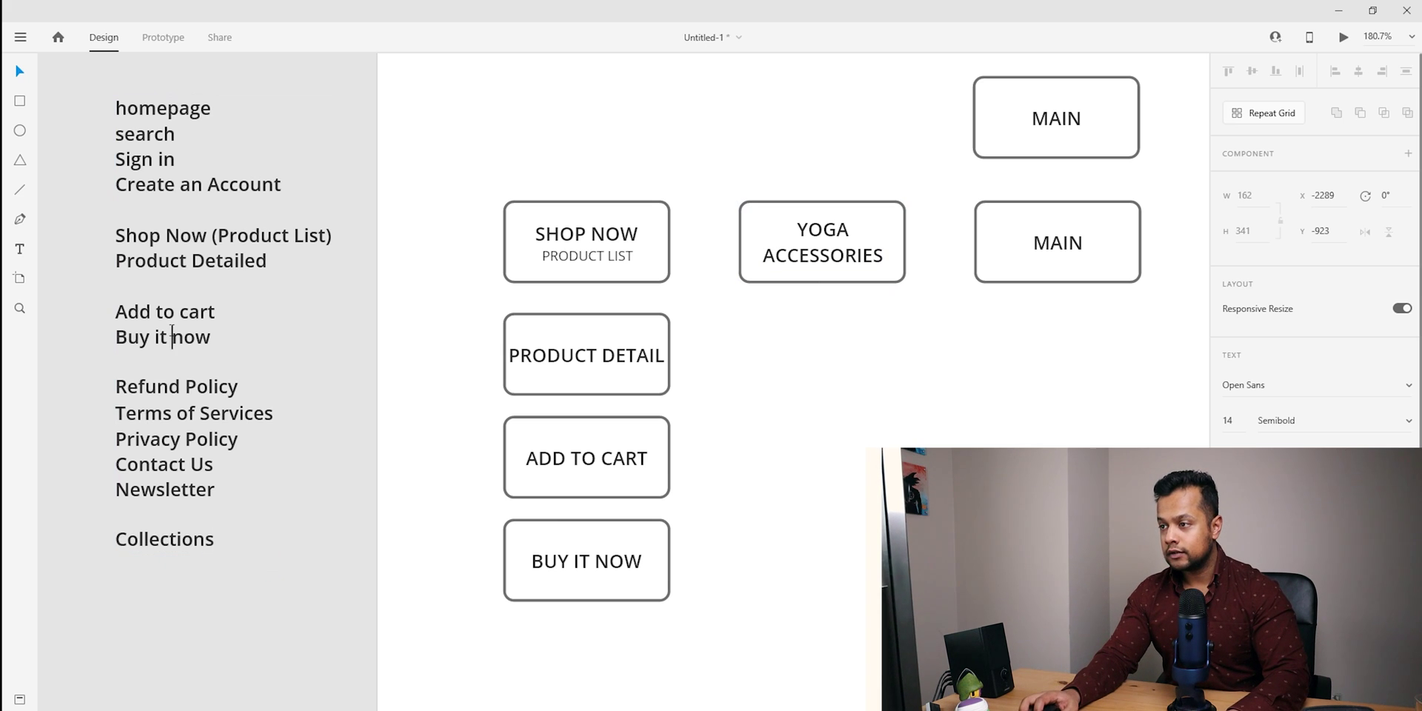
Delete the entries from Shop Now (Product List) to Buy it now and the homepage entry from the page list
left_click_drag(228, 331, 88, 248)
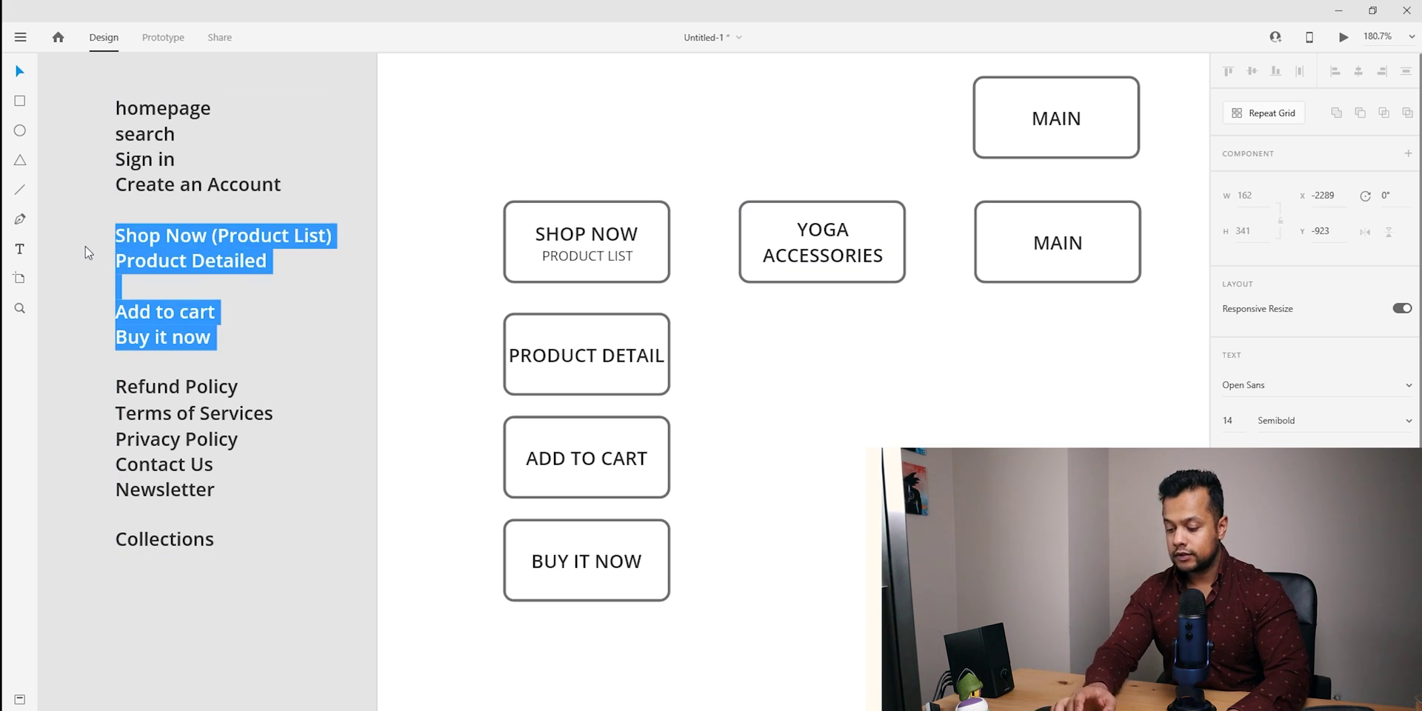
key("BackSpace")
key("Delete")
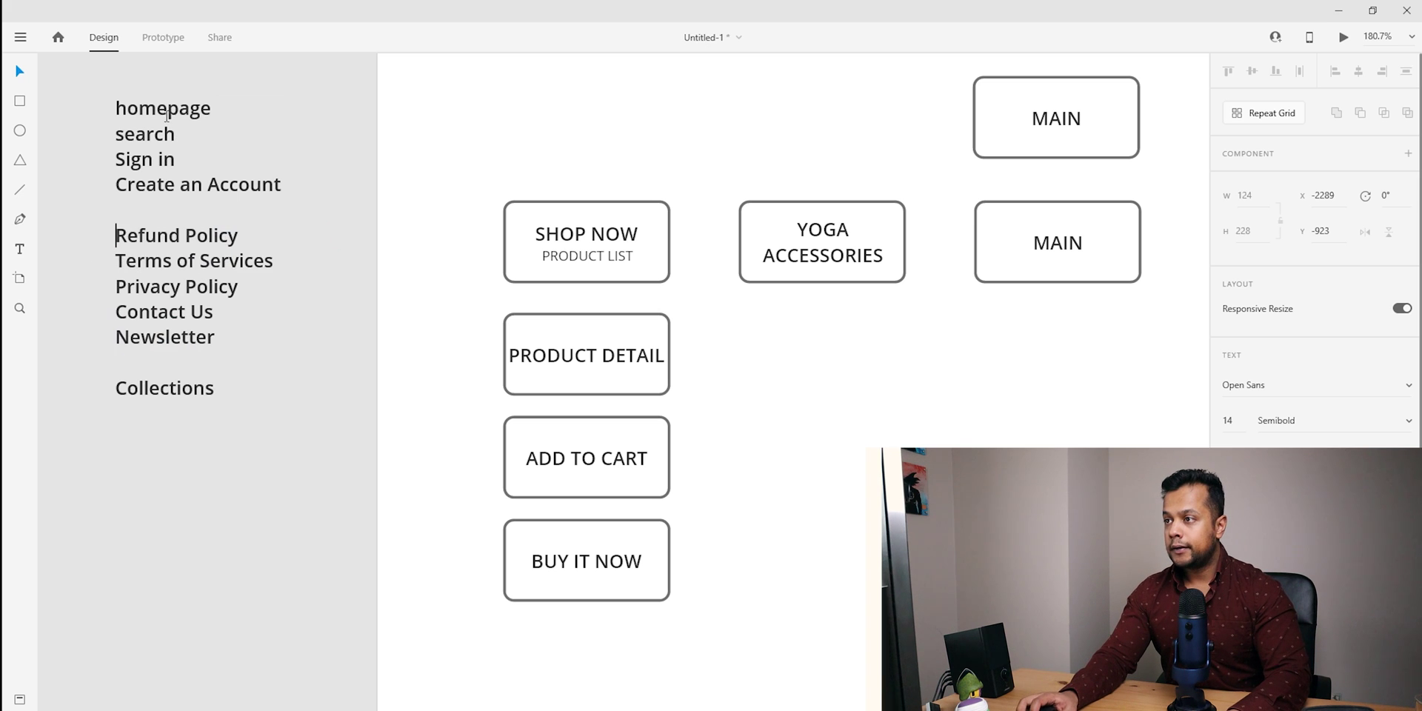
double_click(147, 111)
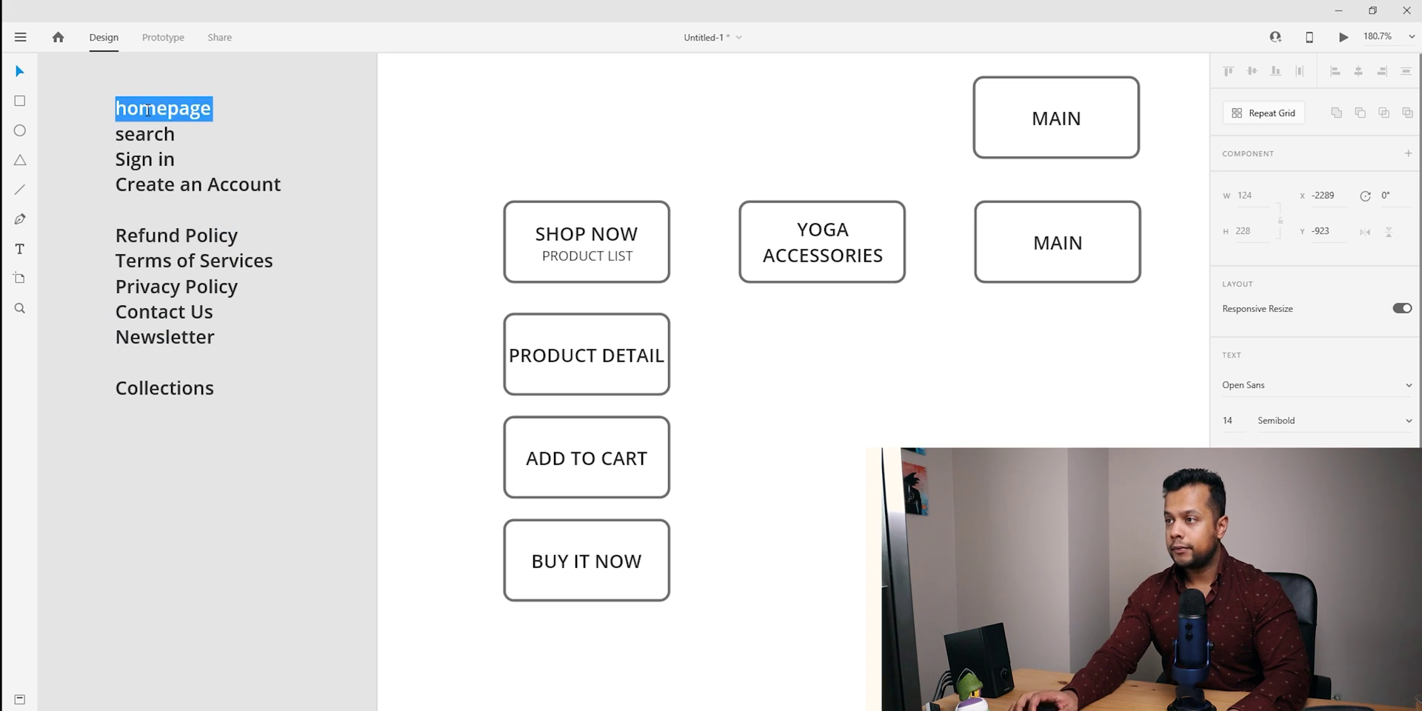
key("BackSpace")
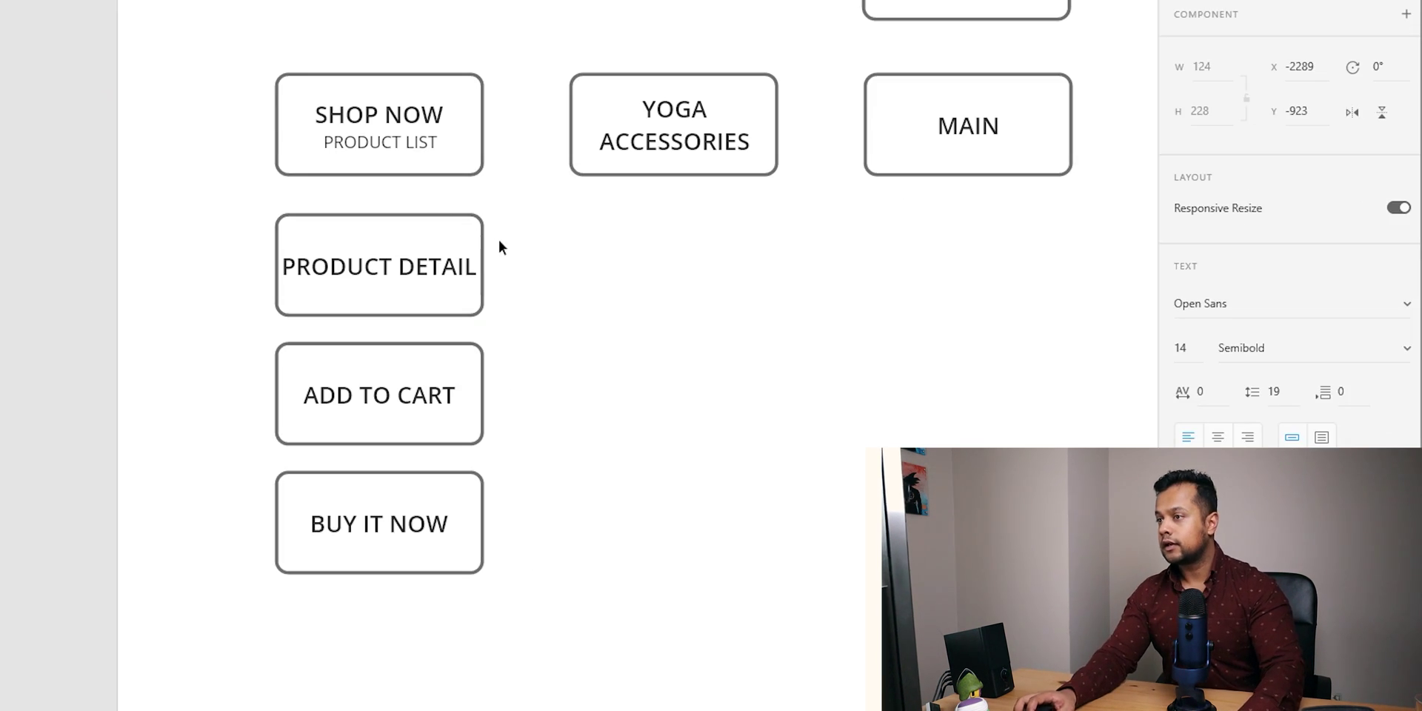
Replace the MAIN label in the second row's third box with Meditation Essentials and convert it to uppercase
left_click_drag(859, 366, 692, 402)
double_click(784, 170)
key("ctrl+v")
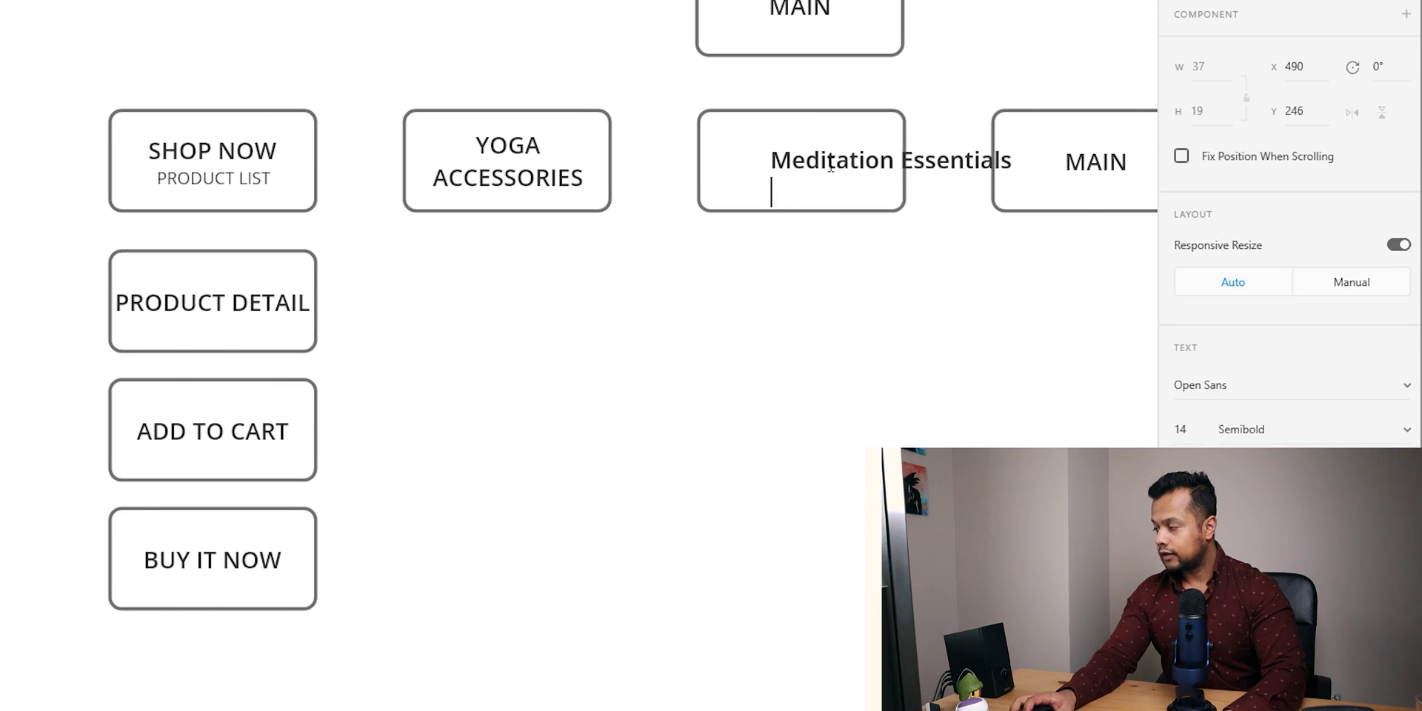
key("ctrl+a")
triple_click(915, 161)
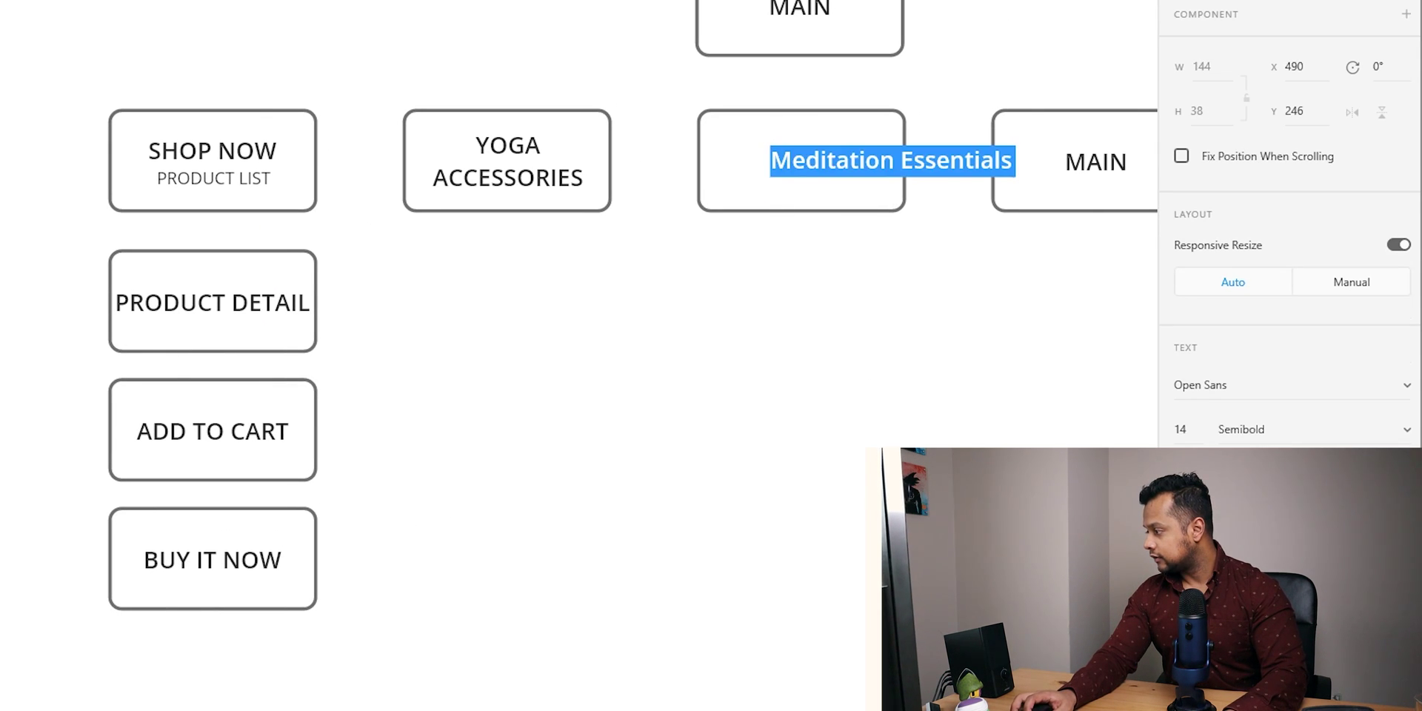
key("ctrl+shift+u")
Break the MEDITATION ESSENTIALS label into two lines, remove its trailing empty line and centre it within its box
left_click(915, 162)
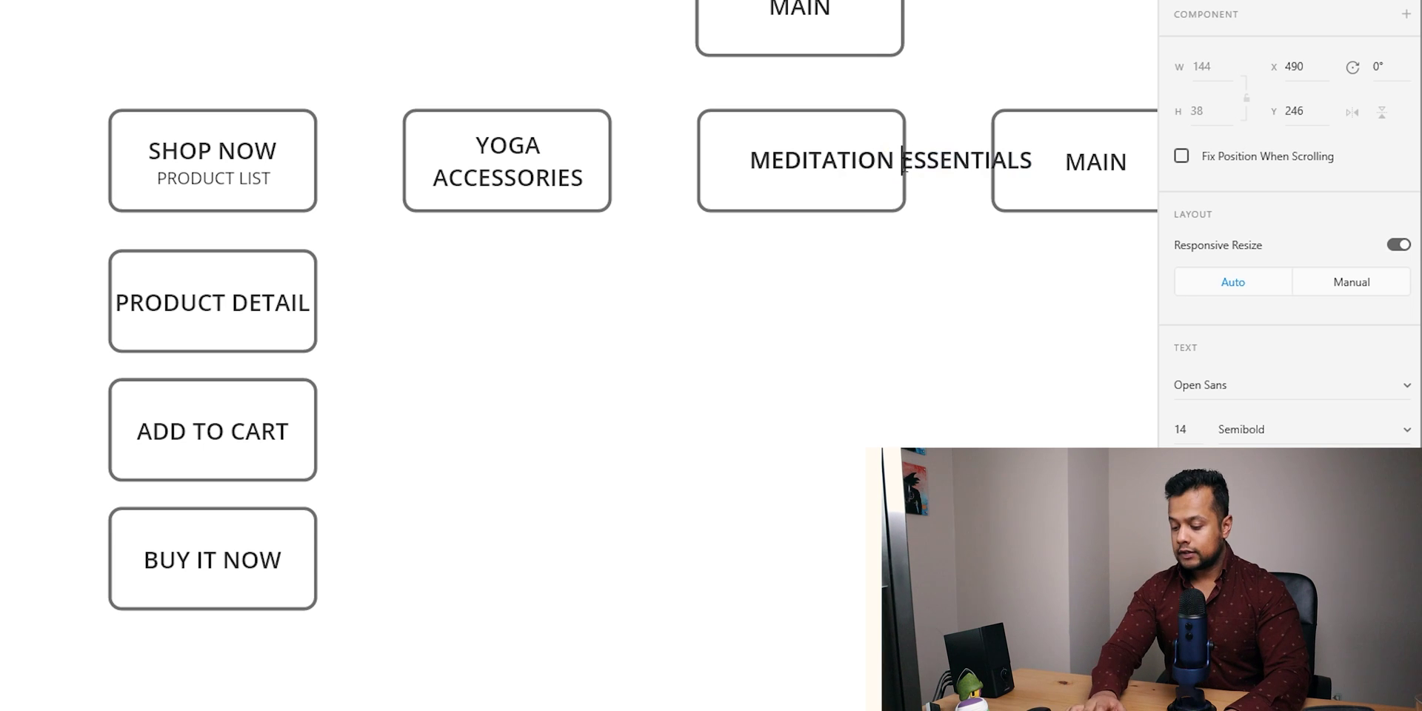
key("Return")
key("Escape")
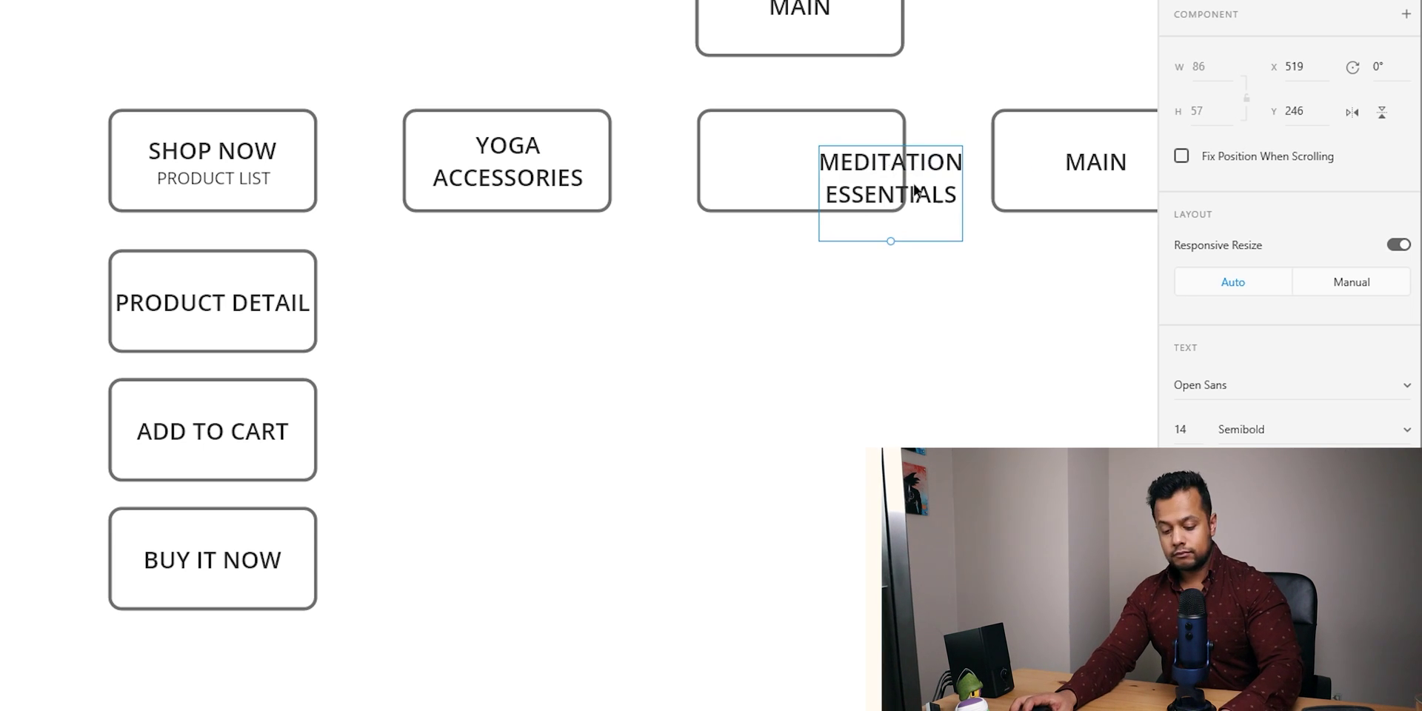
double_click(956, 195)
key("BackSpace")
key("Escape")
left_click_drag(903, 174, 814, 160)
left_click_drag(795, 249, 786, 181)
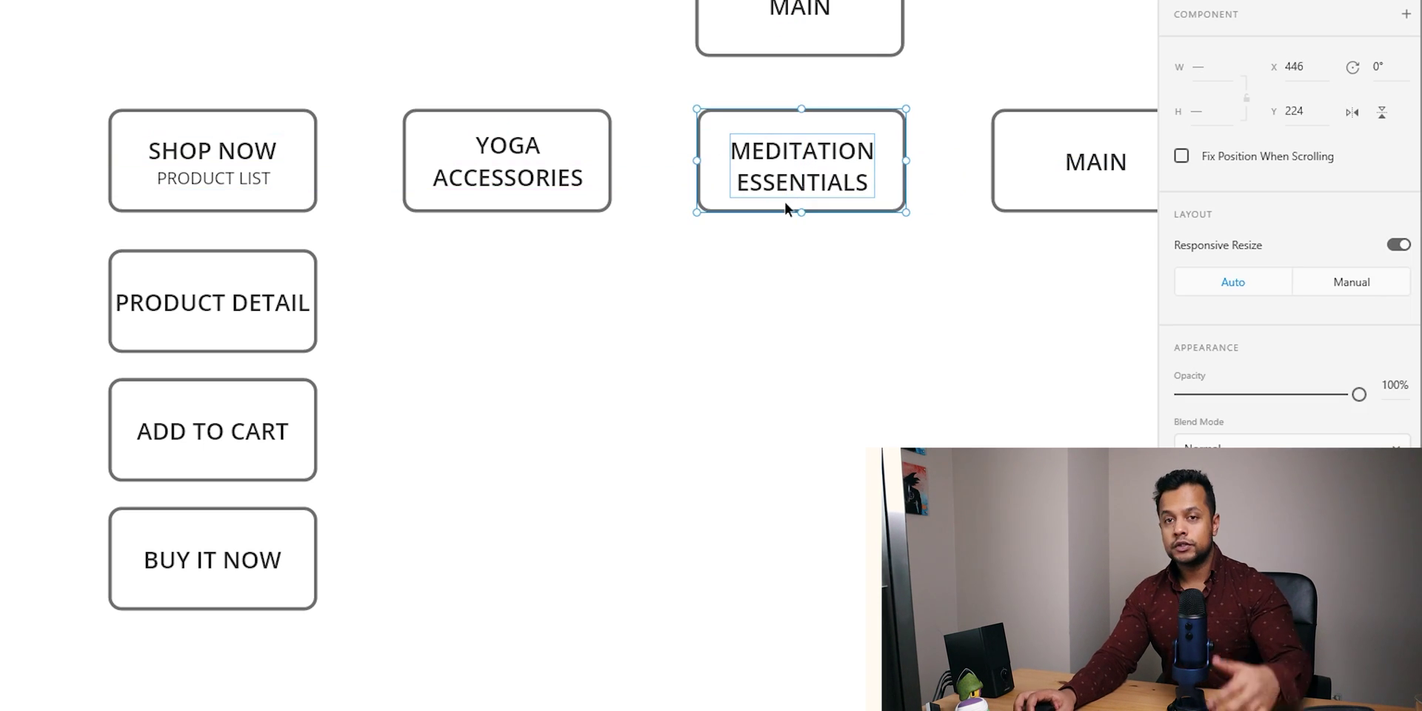
key("shift+m")
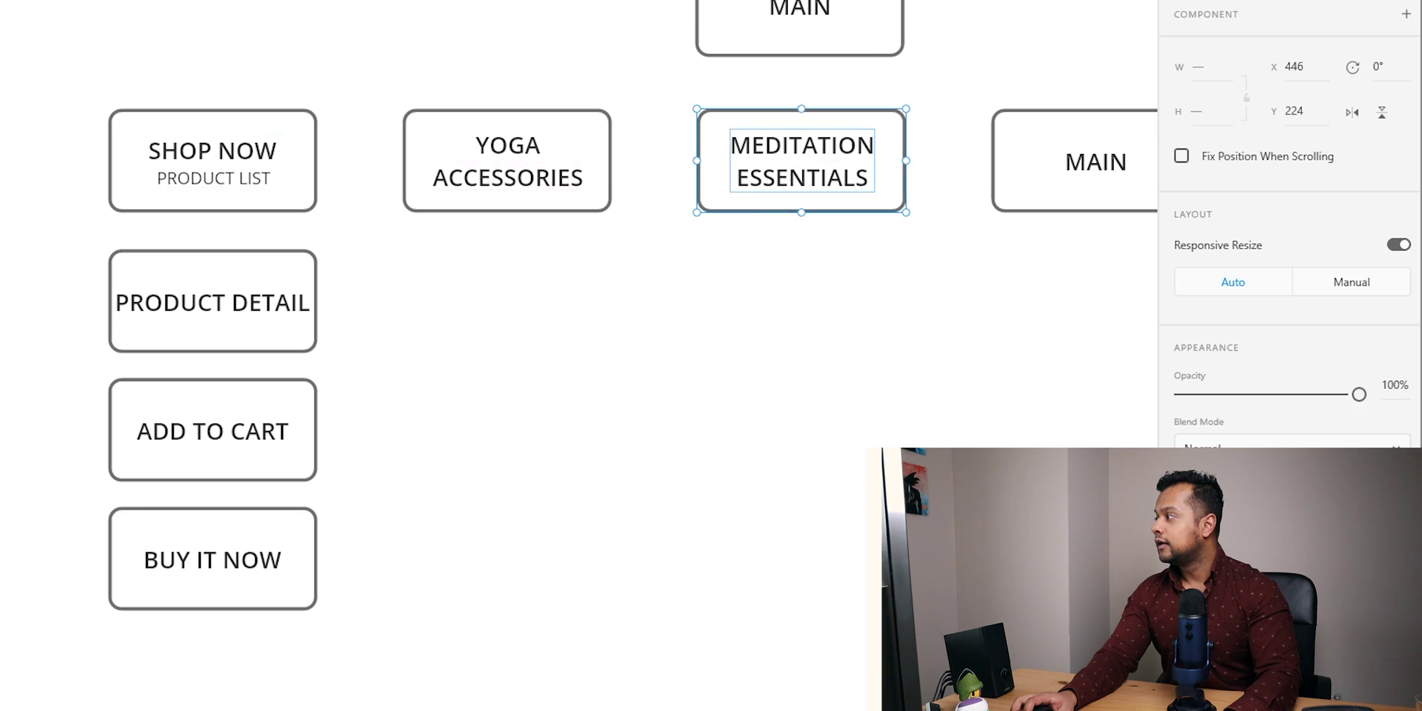
left_click(645, 264)
Copy the PRODUCT LIST sublabel from the SHOP NOW box
left_click_drag(618, 274, 674, 248)
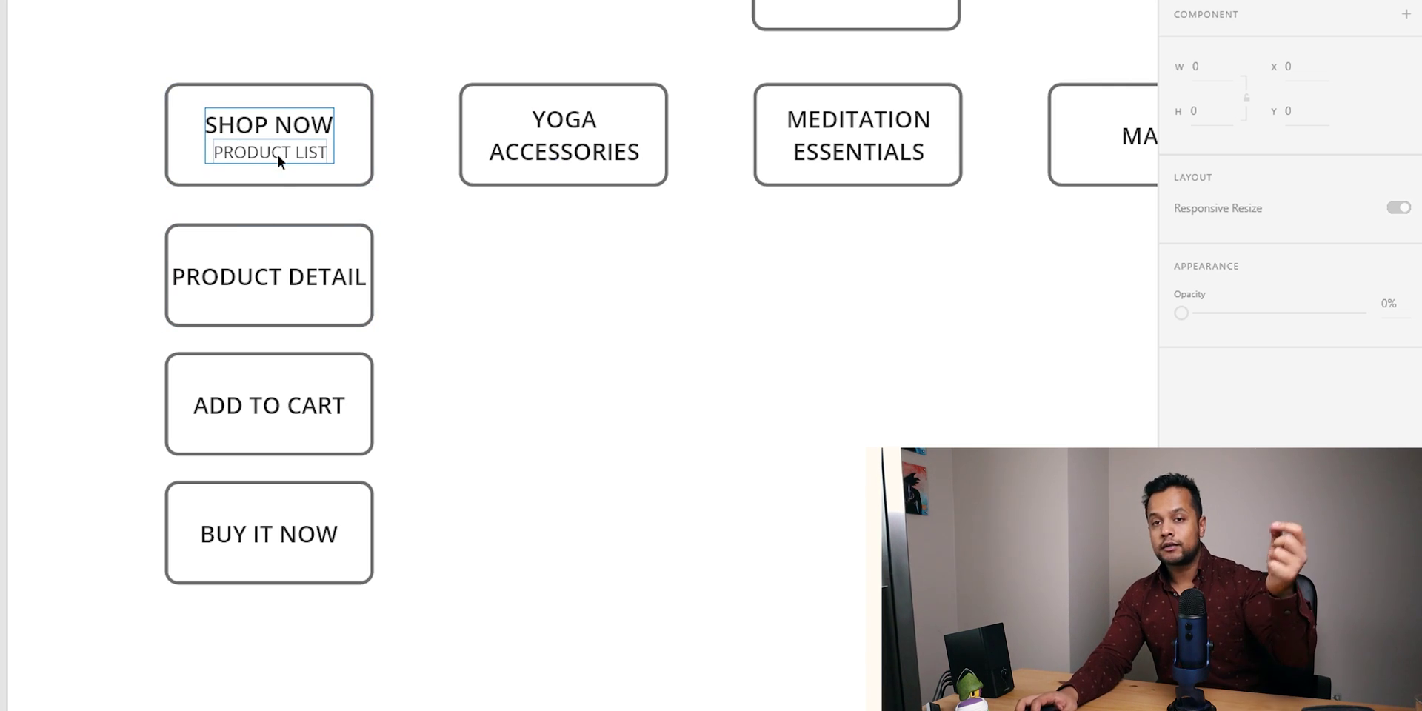
left_click(588, 157)
double_click(597, 157)
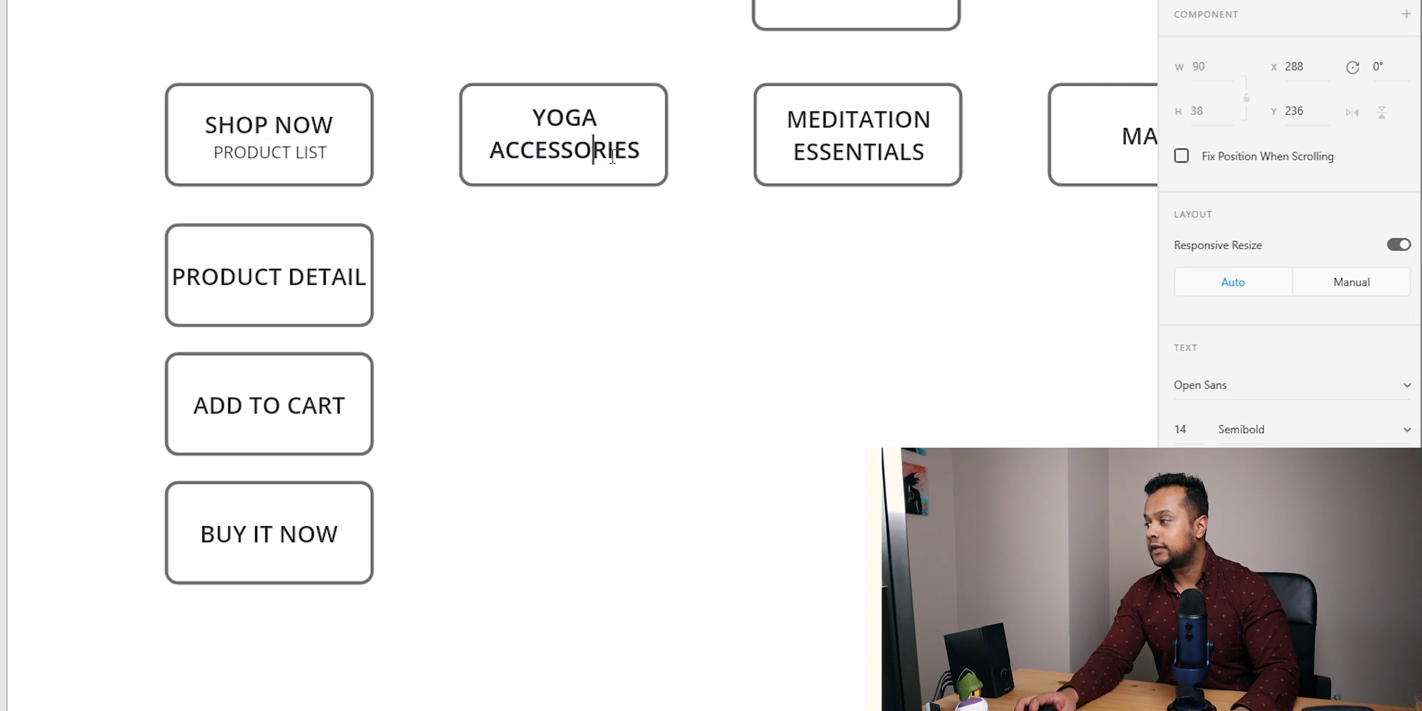
left_click(297, 154)
double_click(297, 154)
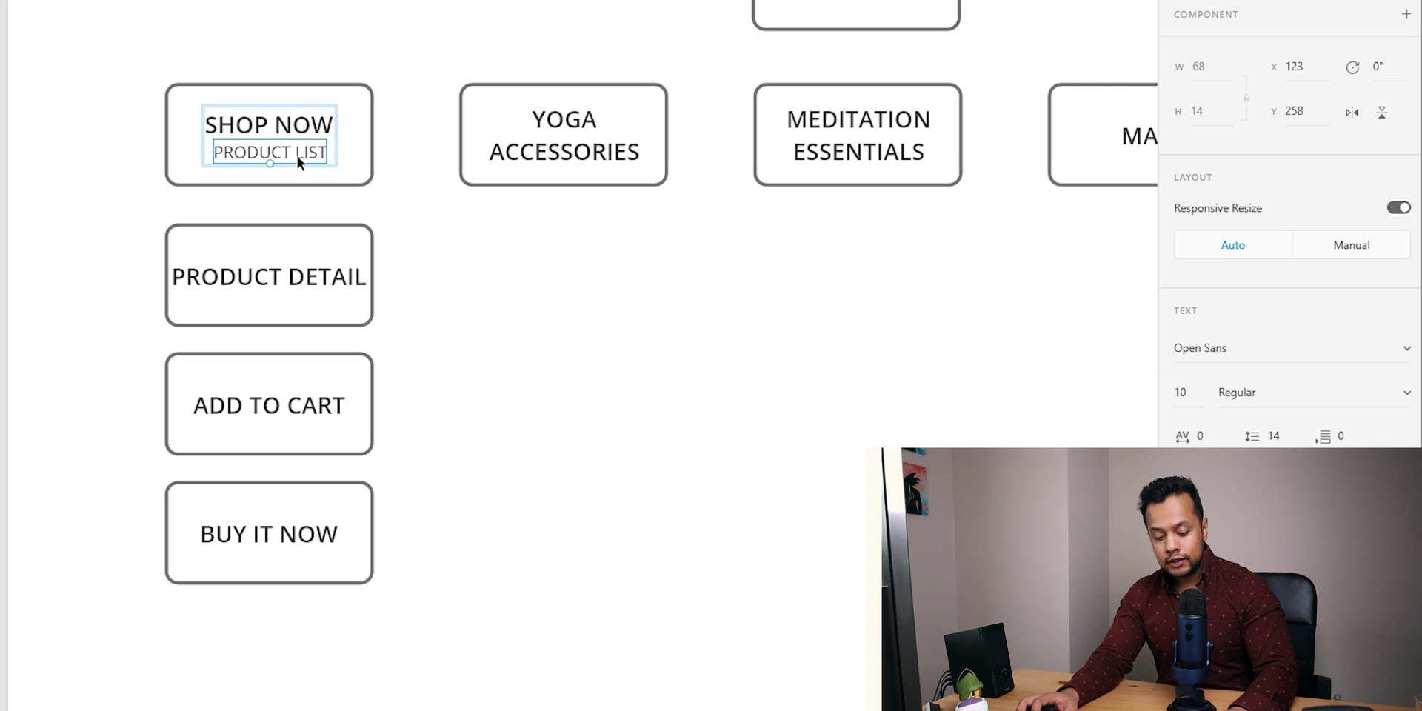
left_click(437, 164)
Move the YOGA ACCESSORIES label up in its box and paste the PRODUCT LIST sublabel directly beneath it
key("super")
key("super")
key("z")
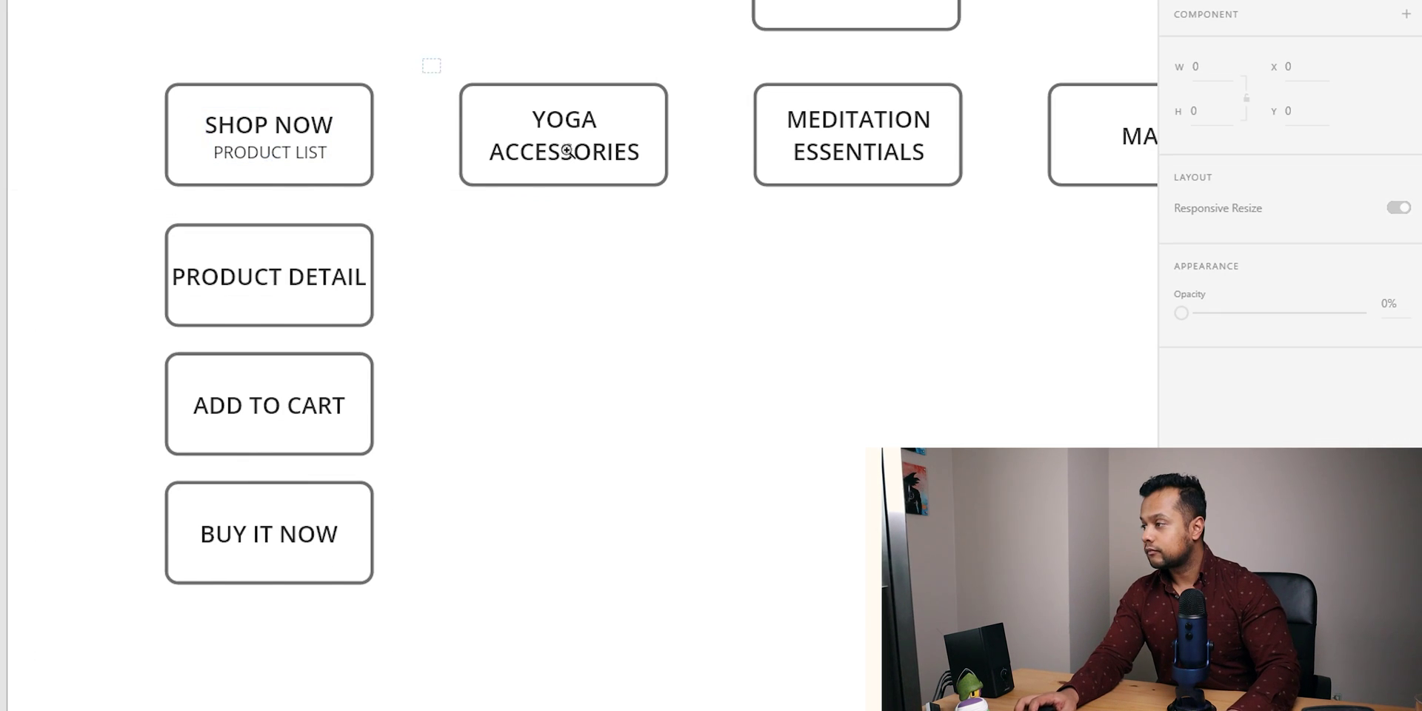
left_click_drag(422, 60, 711, 238)
left_click(492, 231)
left_click_drag(453, 231, 447, 176)
key("ctrl+v")
left_click_drag(436, 351, 436, 409)
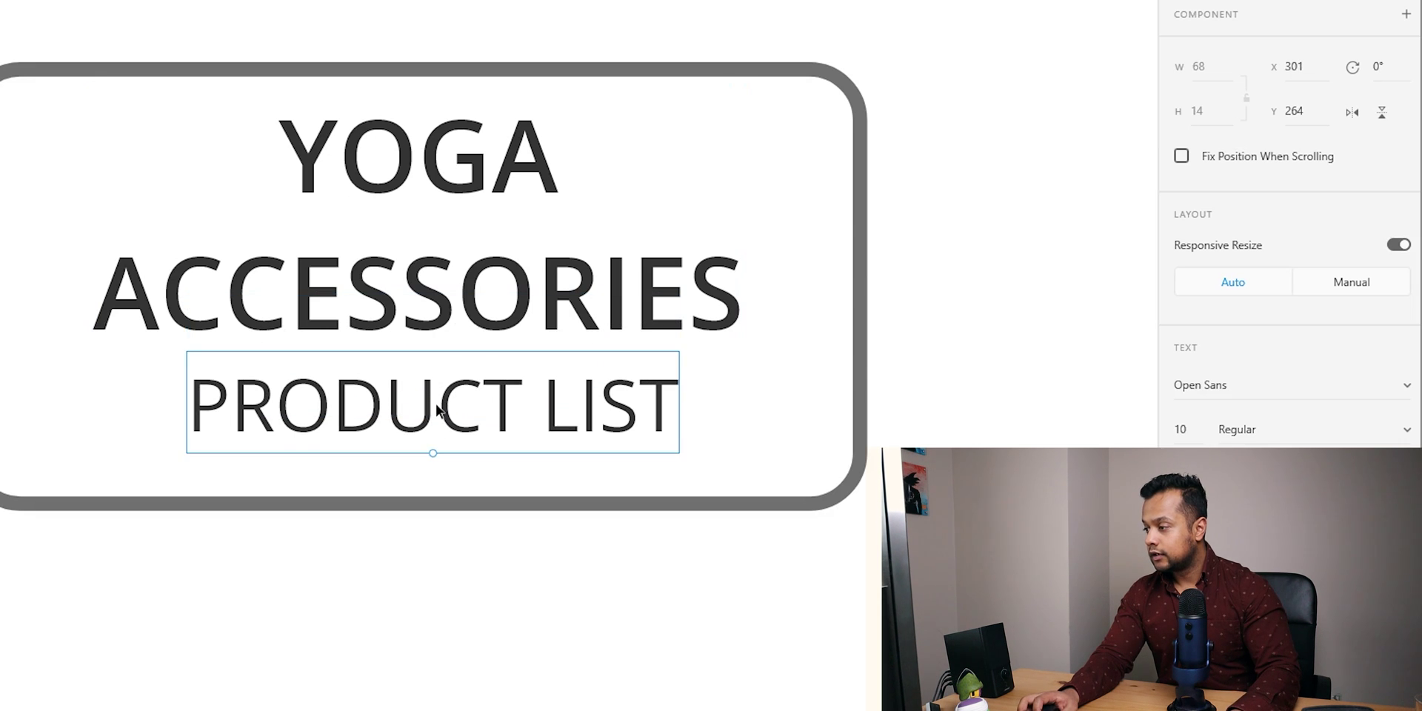
Select the YOGA ACCESSORIES label together with its PRODUCT LIST sublabel and shift both slightly within the box
left_click(445, 304, "shift")
left_click_drag(444, 304, 439, 313)
key("ctrl+1")
left_click(386, 455)
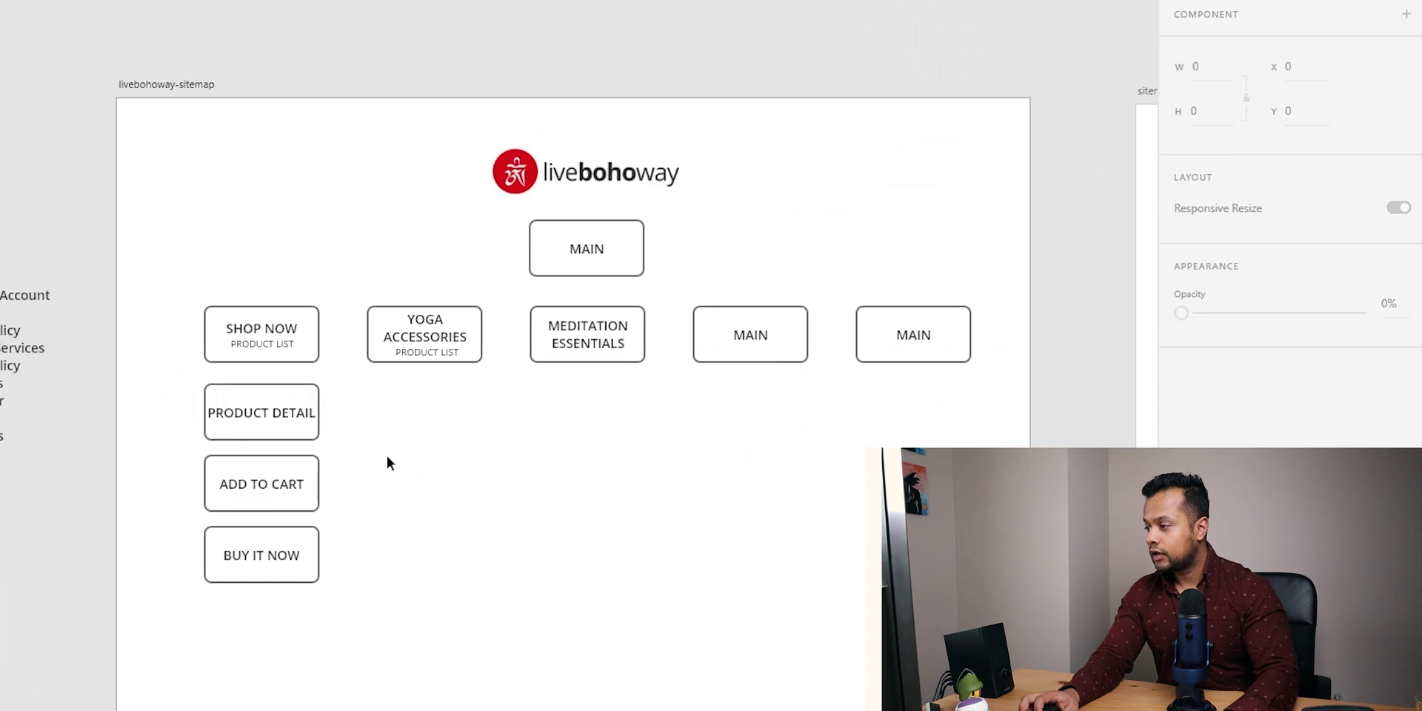